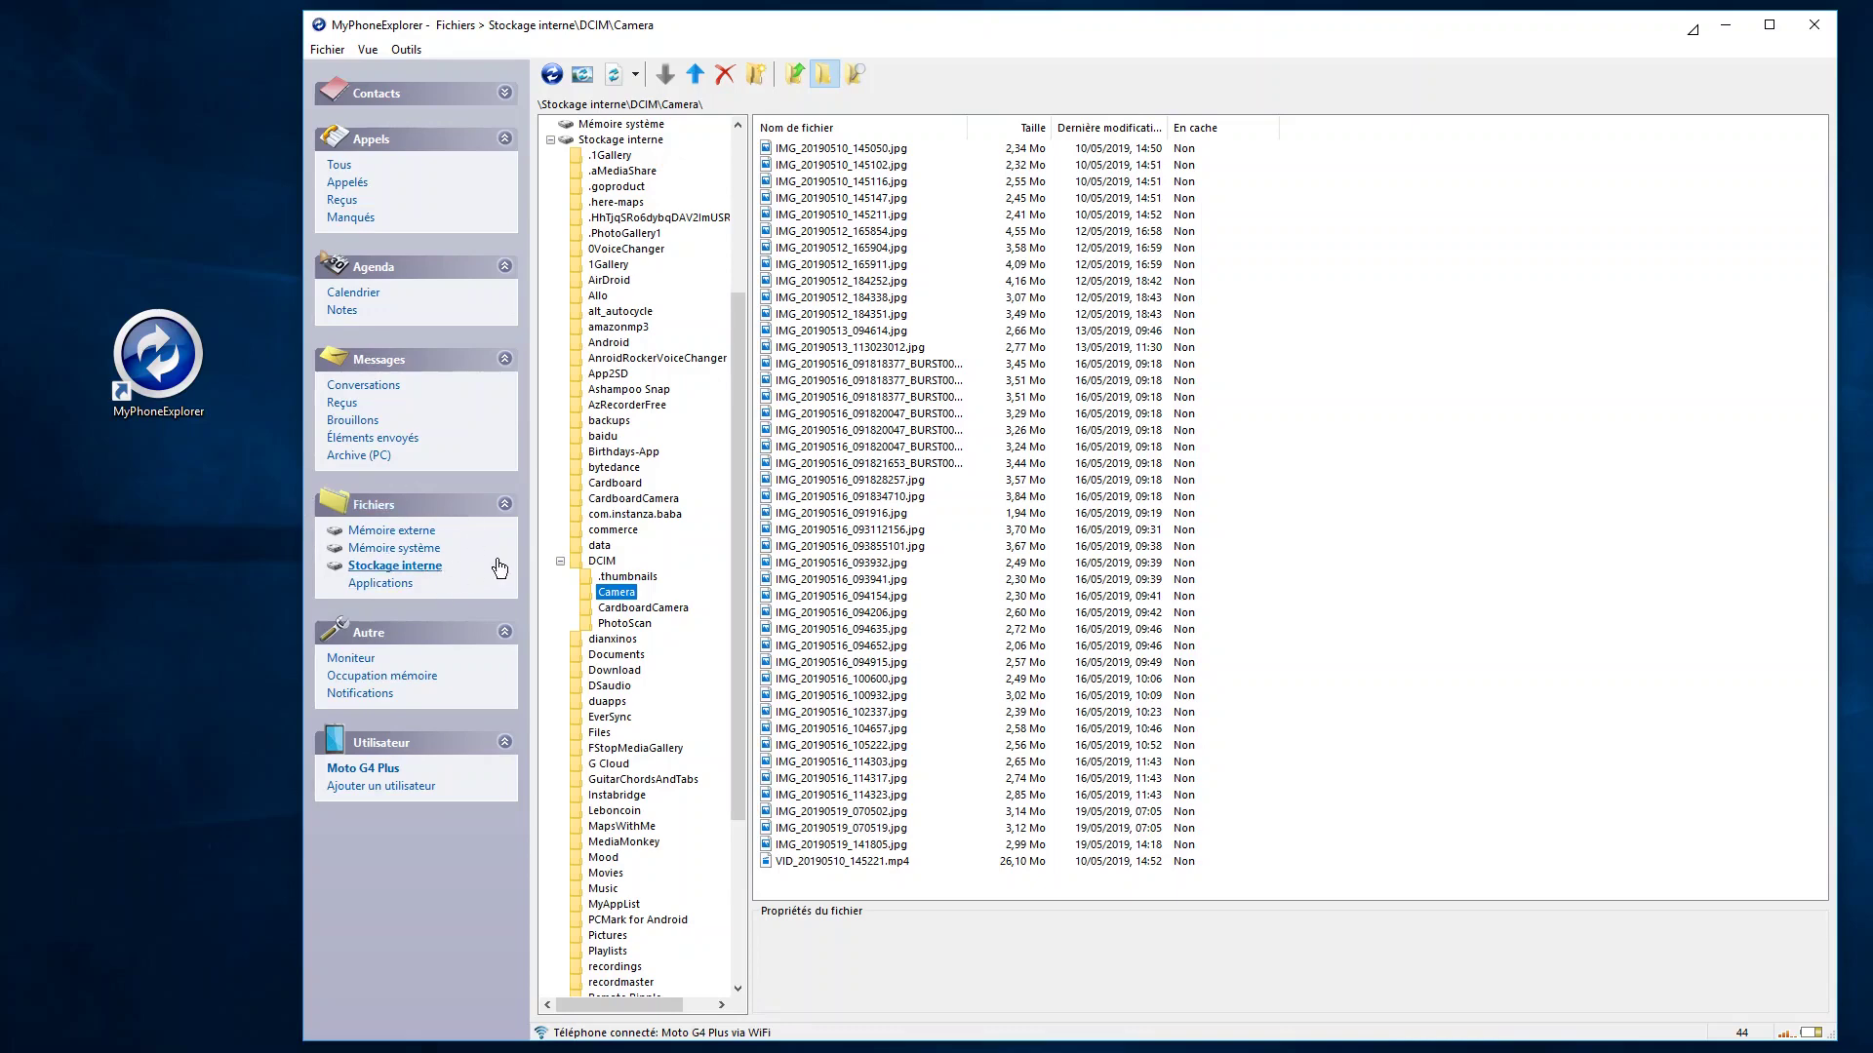
left_click(409, 51)
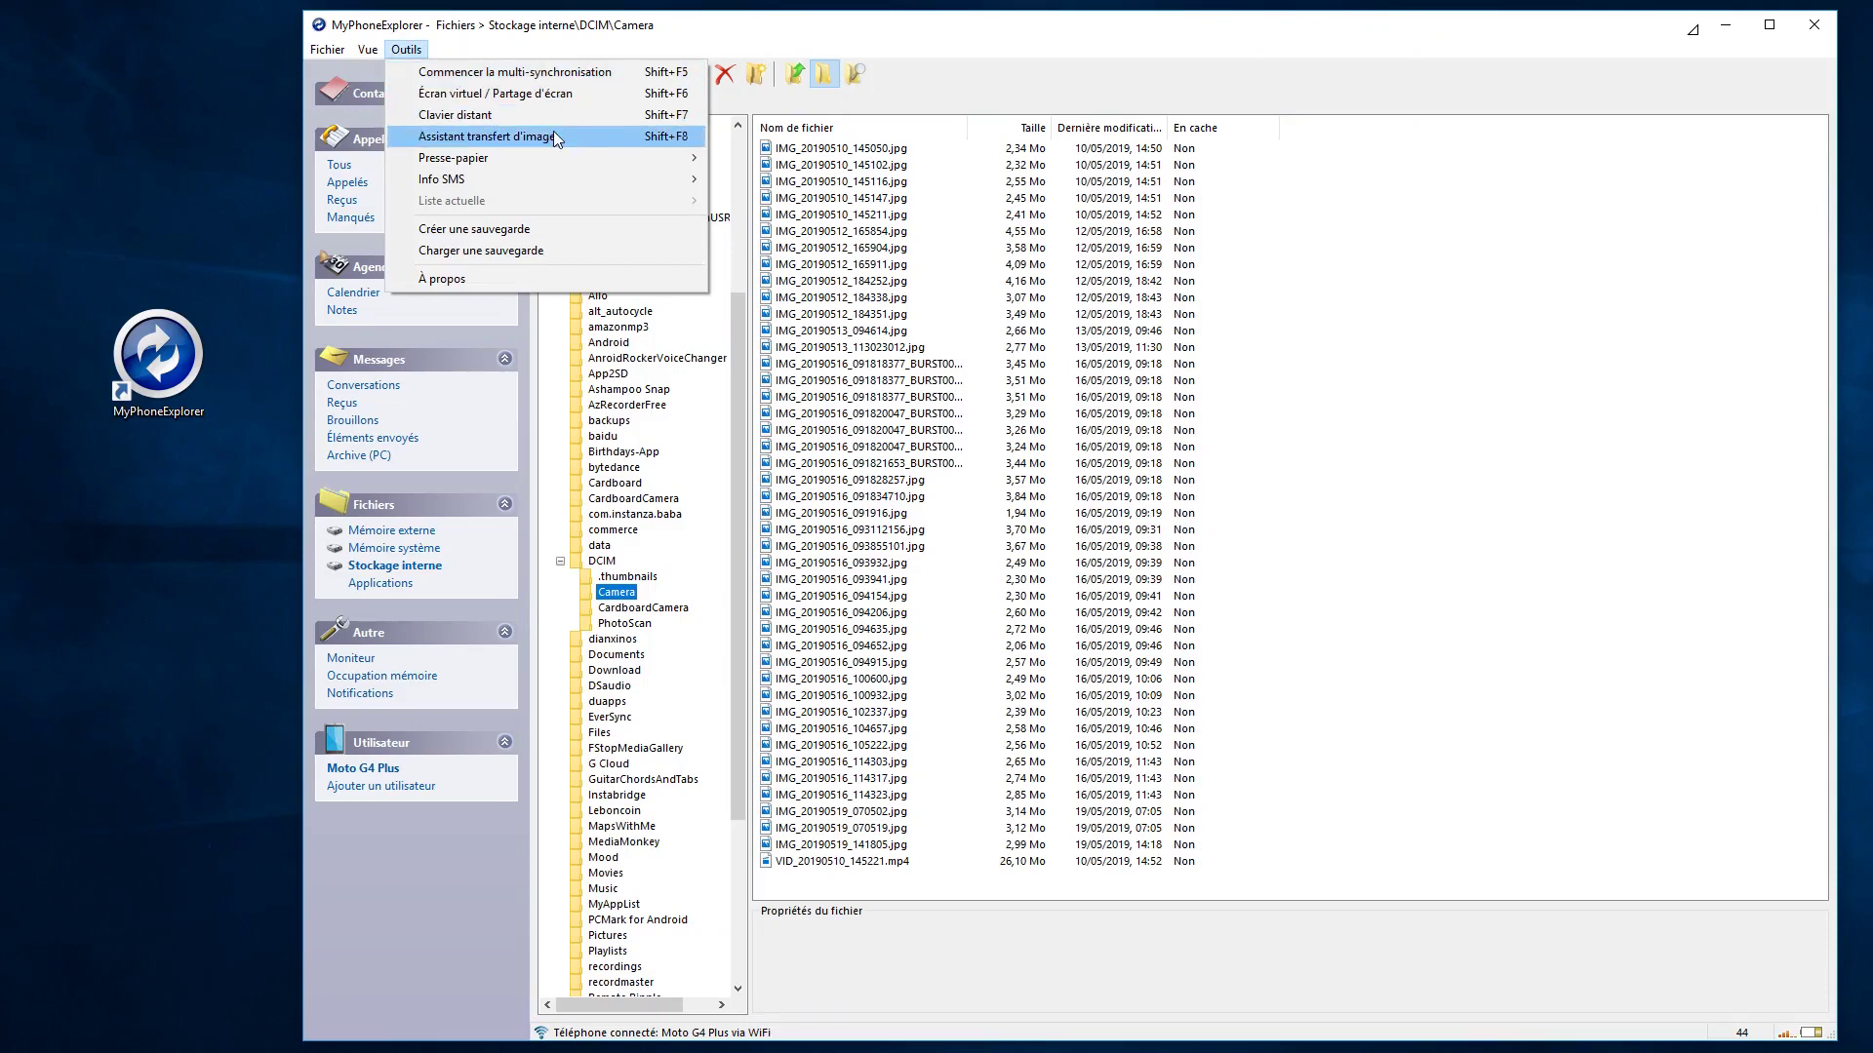
left_click(645, 34)
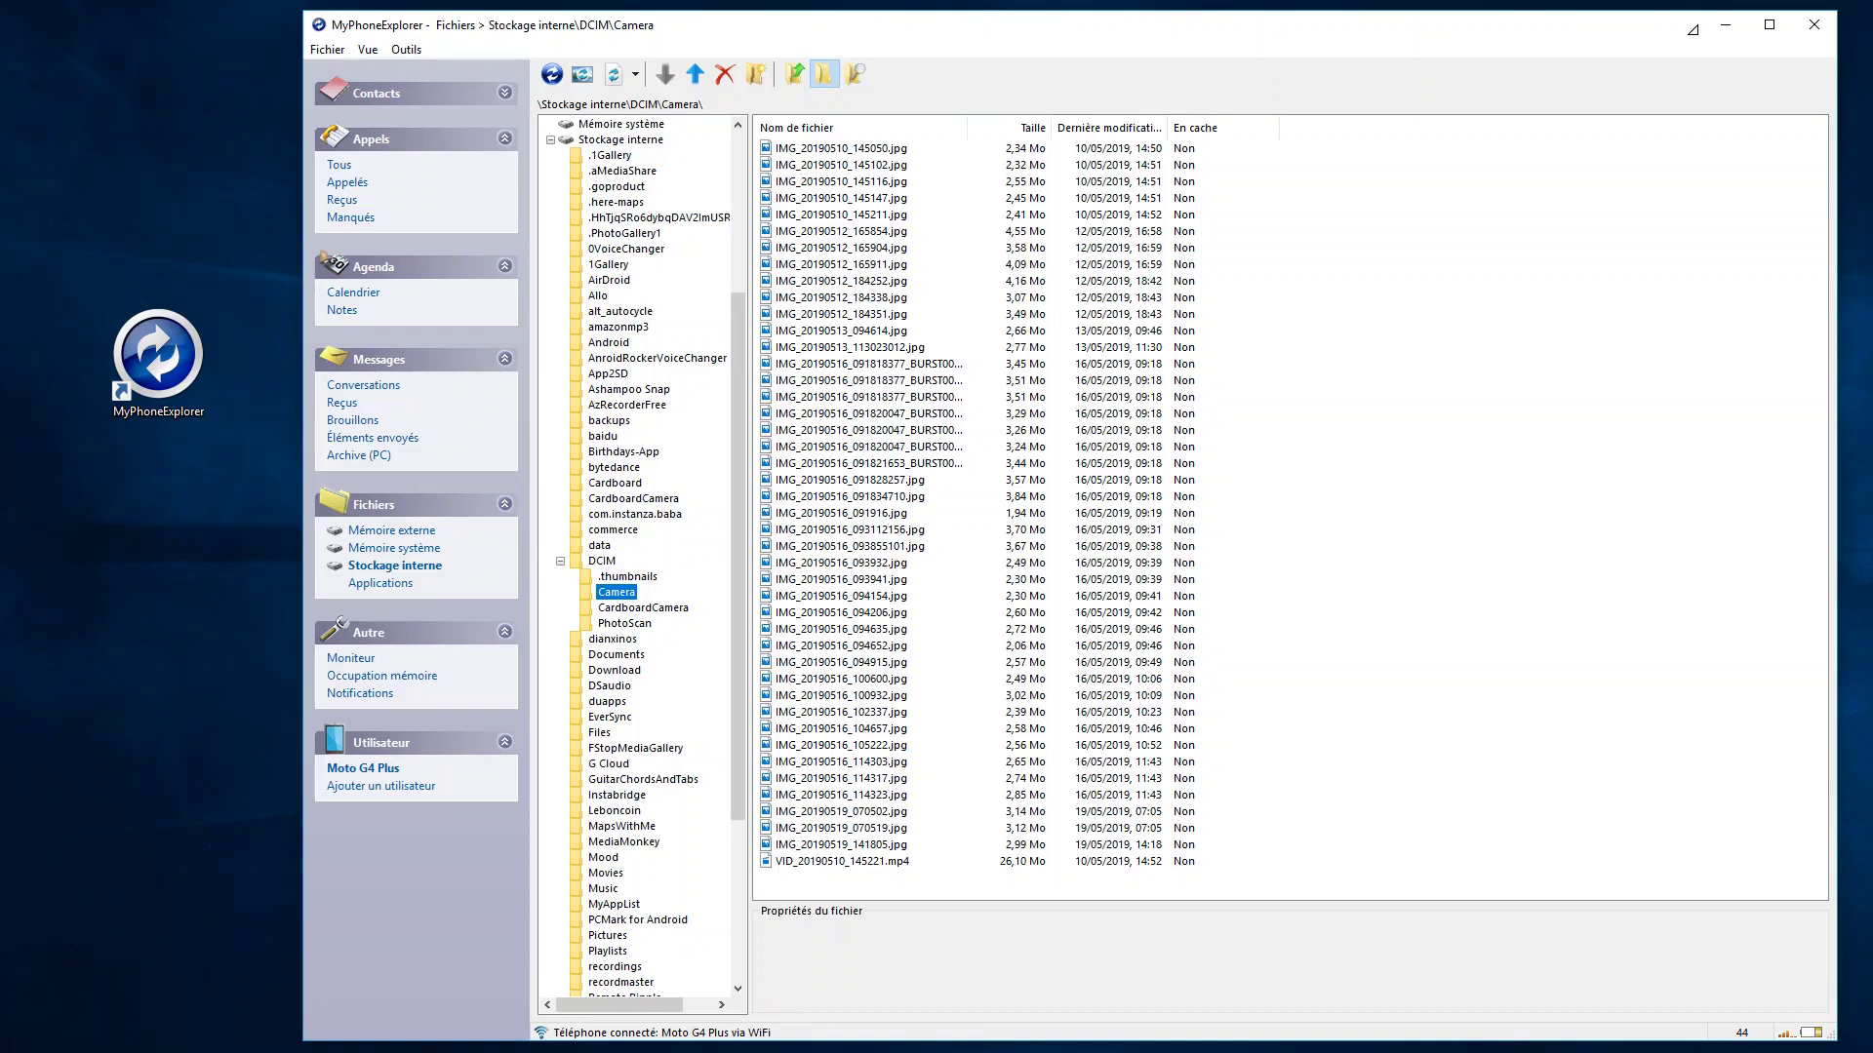
left_click(413, 52)
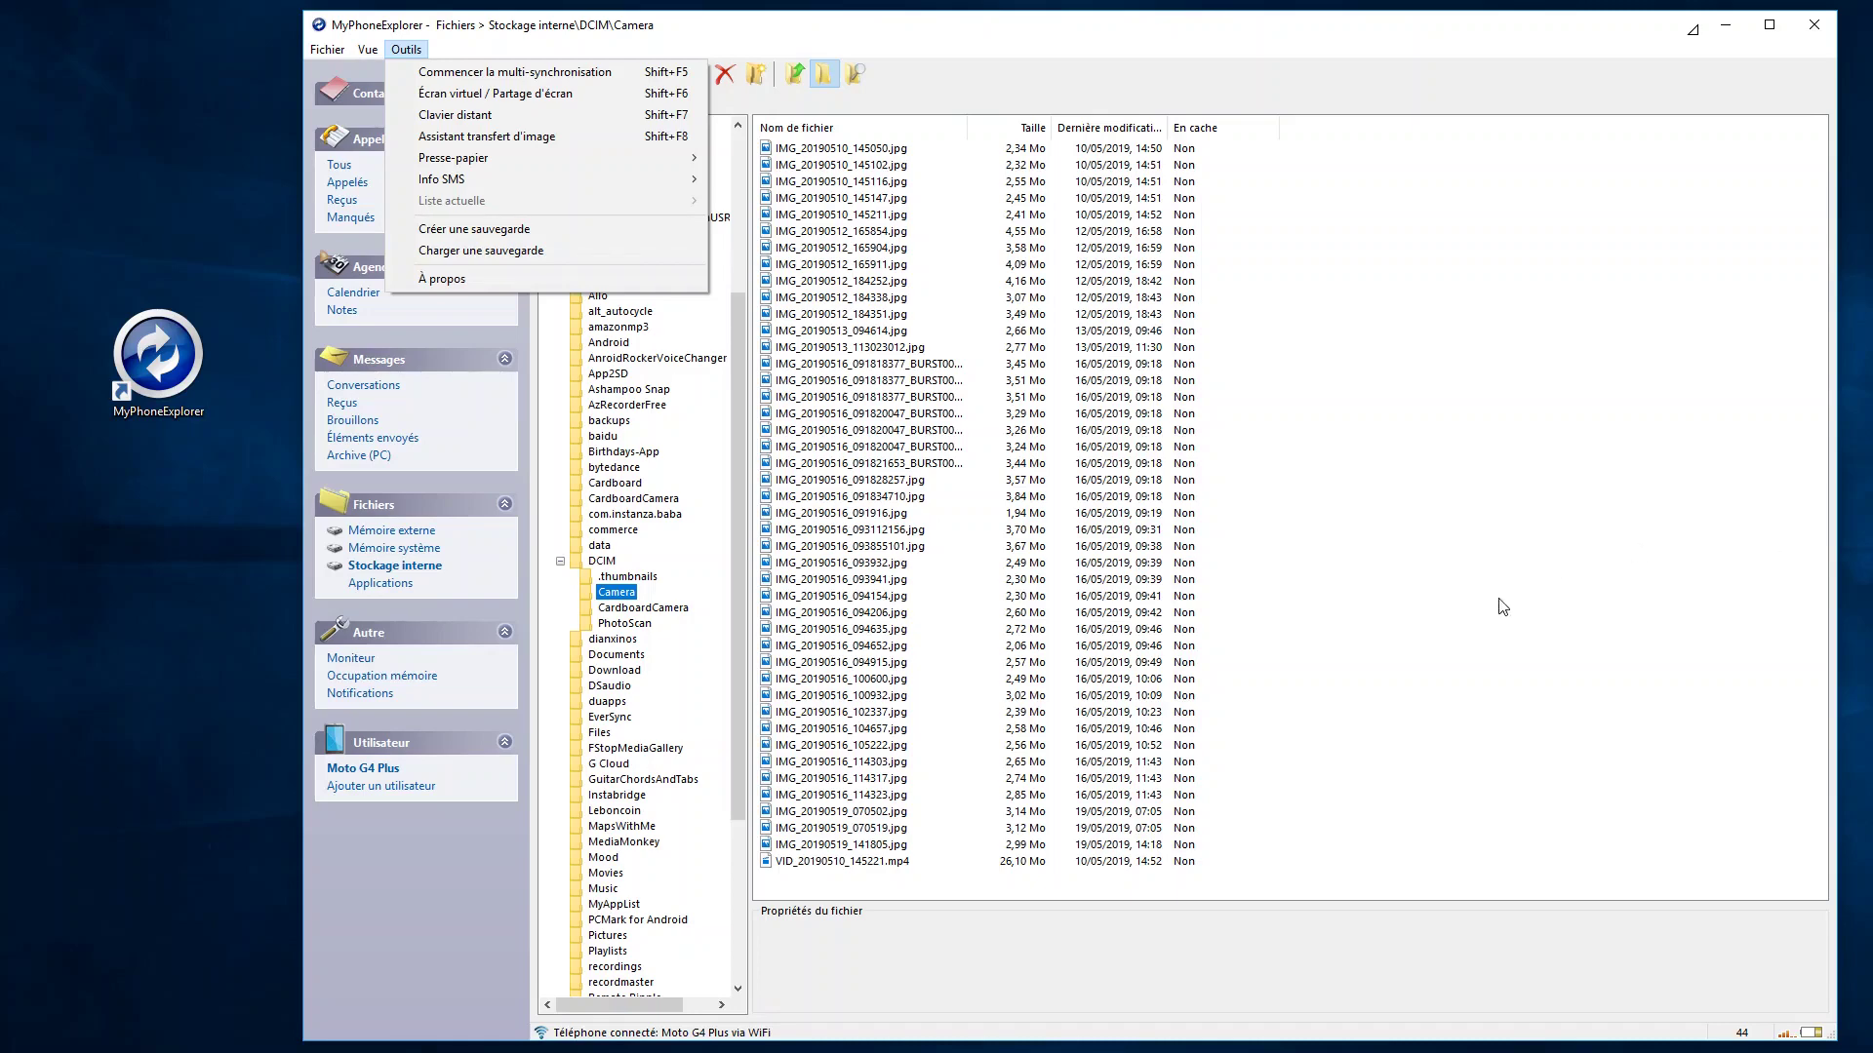
left_click(740, 587)
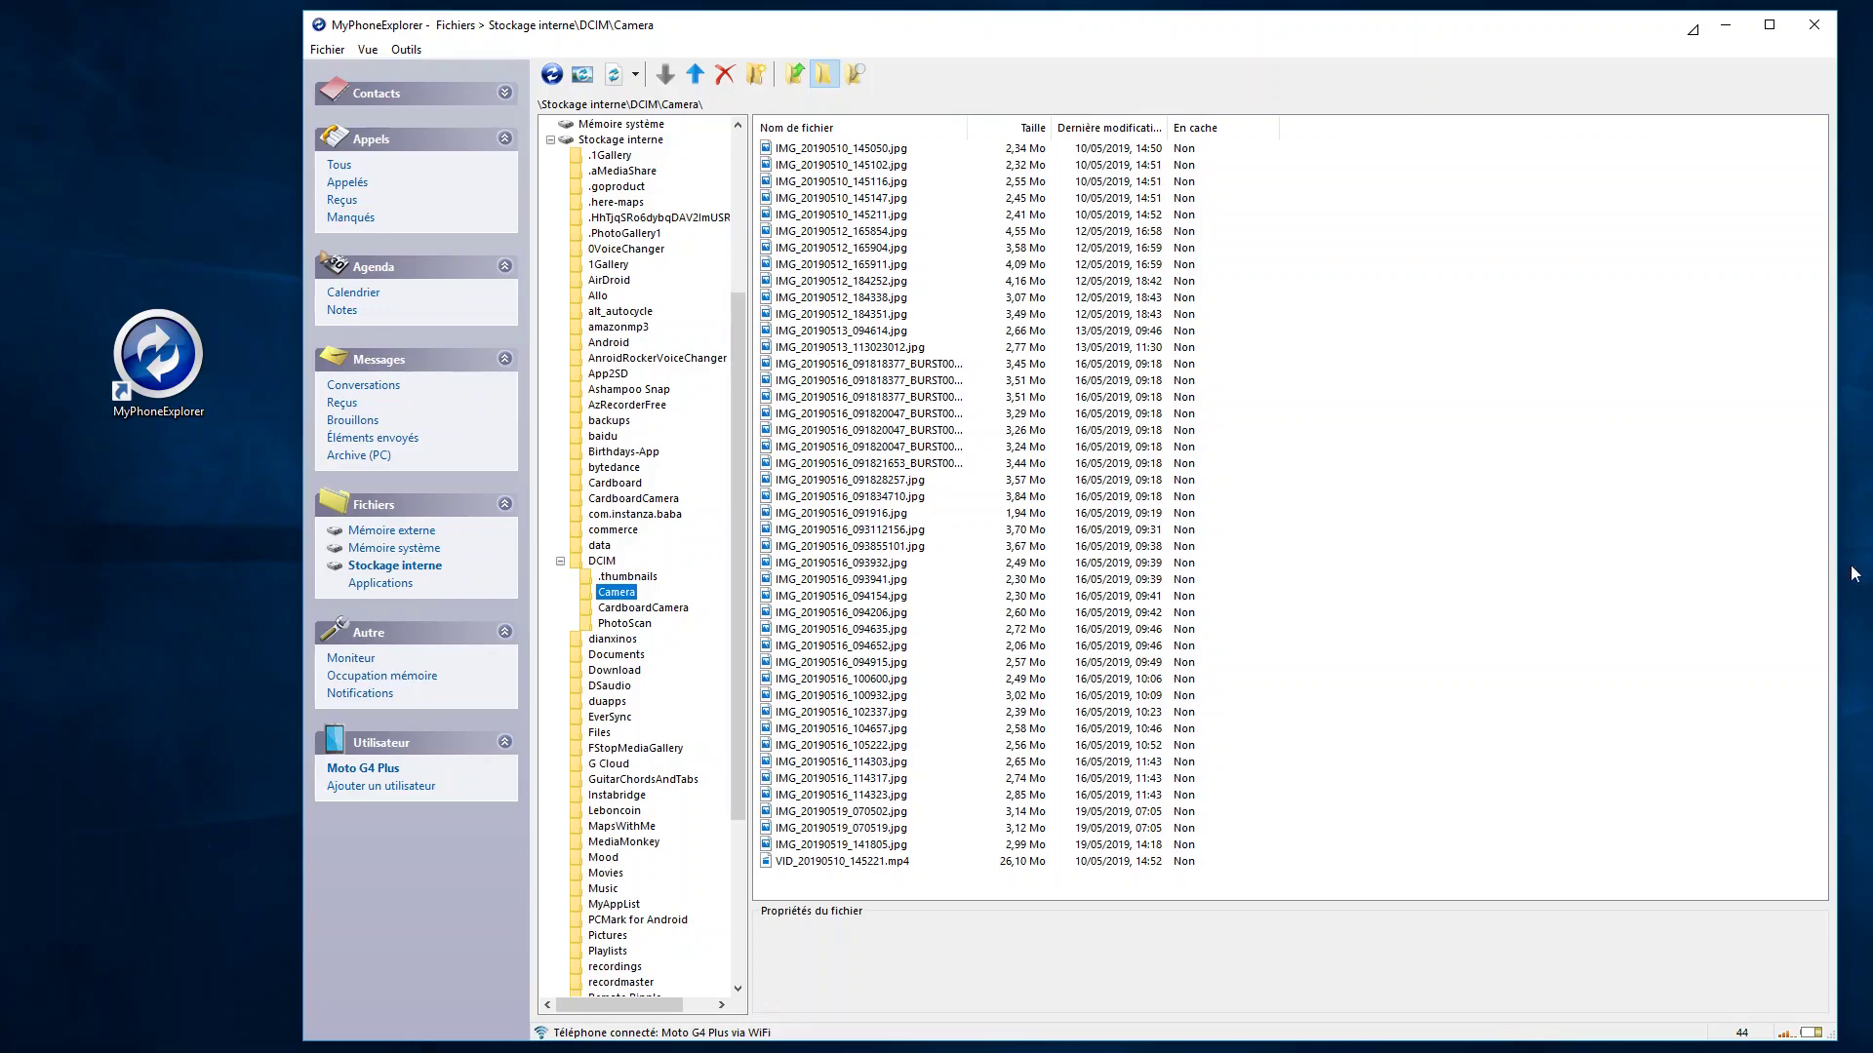
left_click(410, 51)
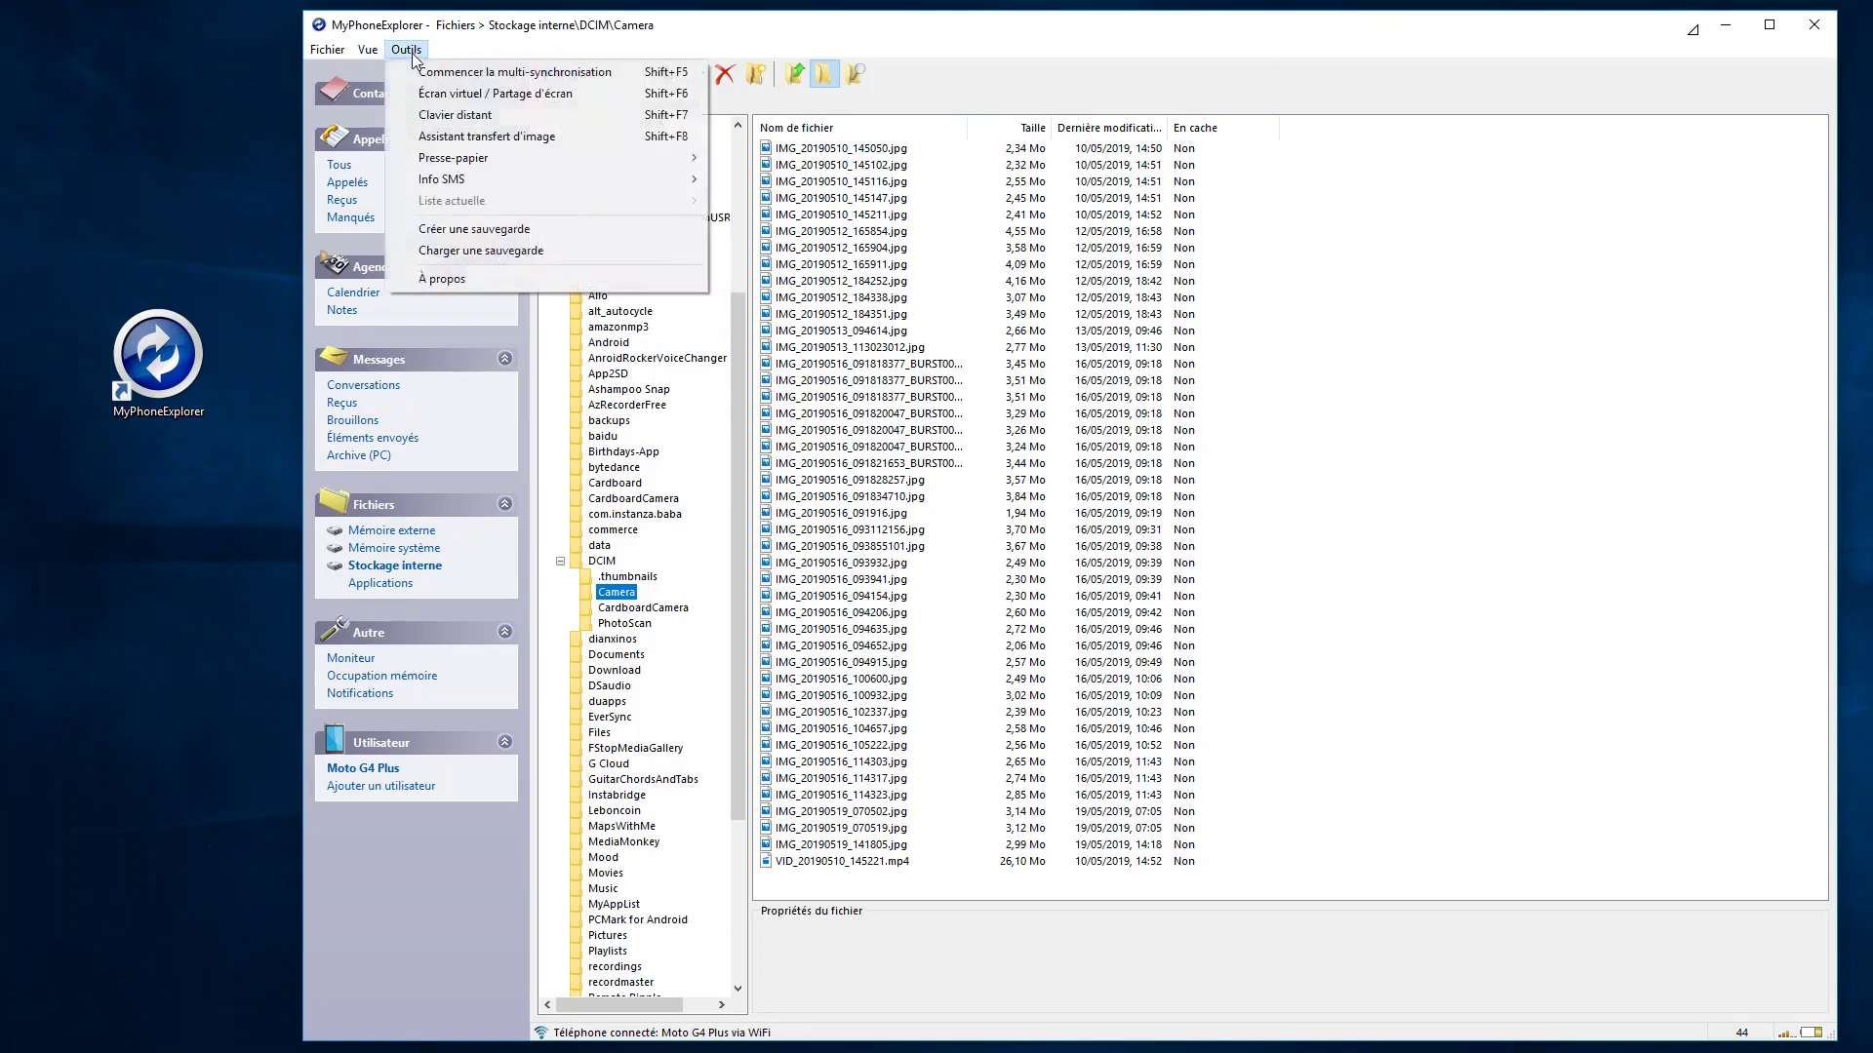
left_click(815, 36)
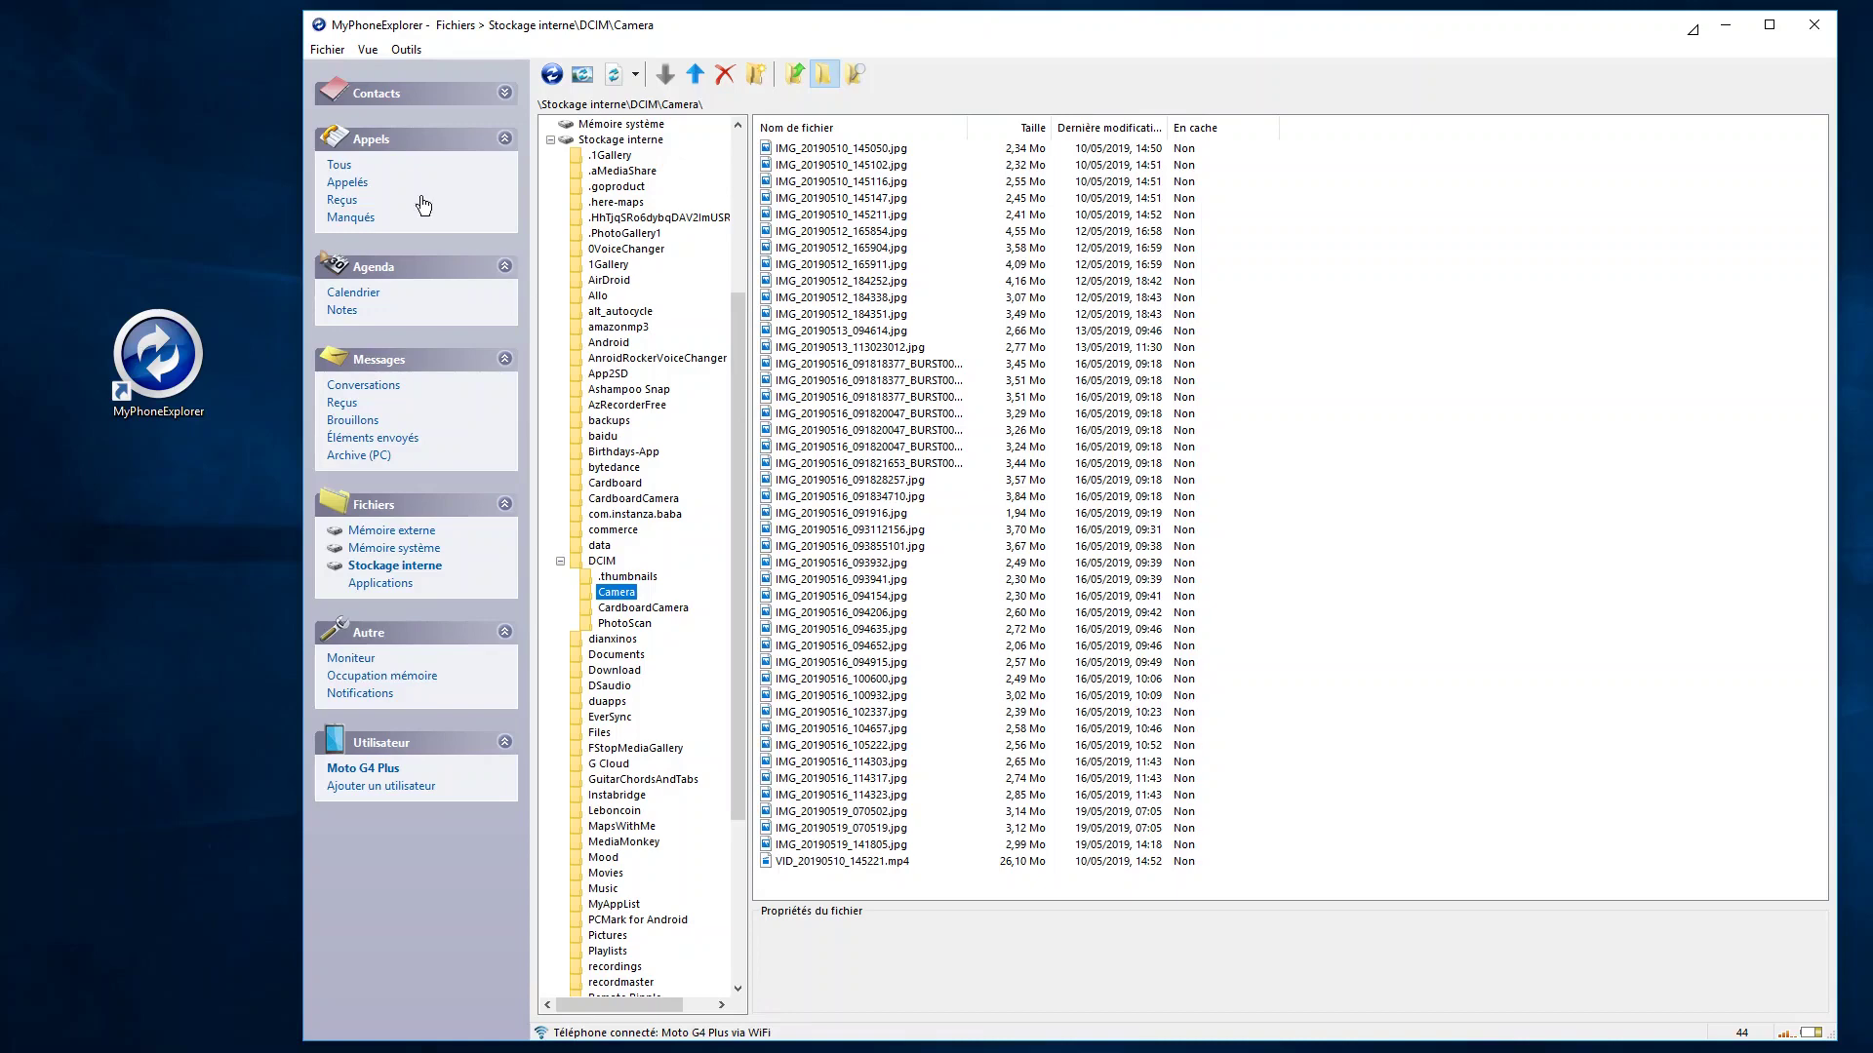
Open the program options and examine the photo synchronisation settings under Avancé 2, including the preferred date formats for subfolders.
left_click(406, 49)
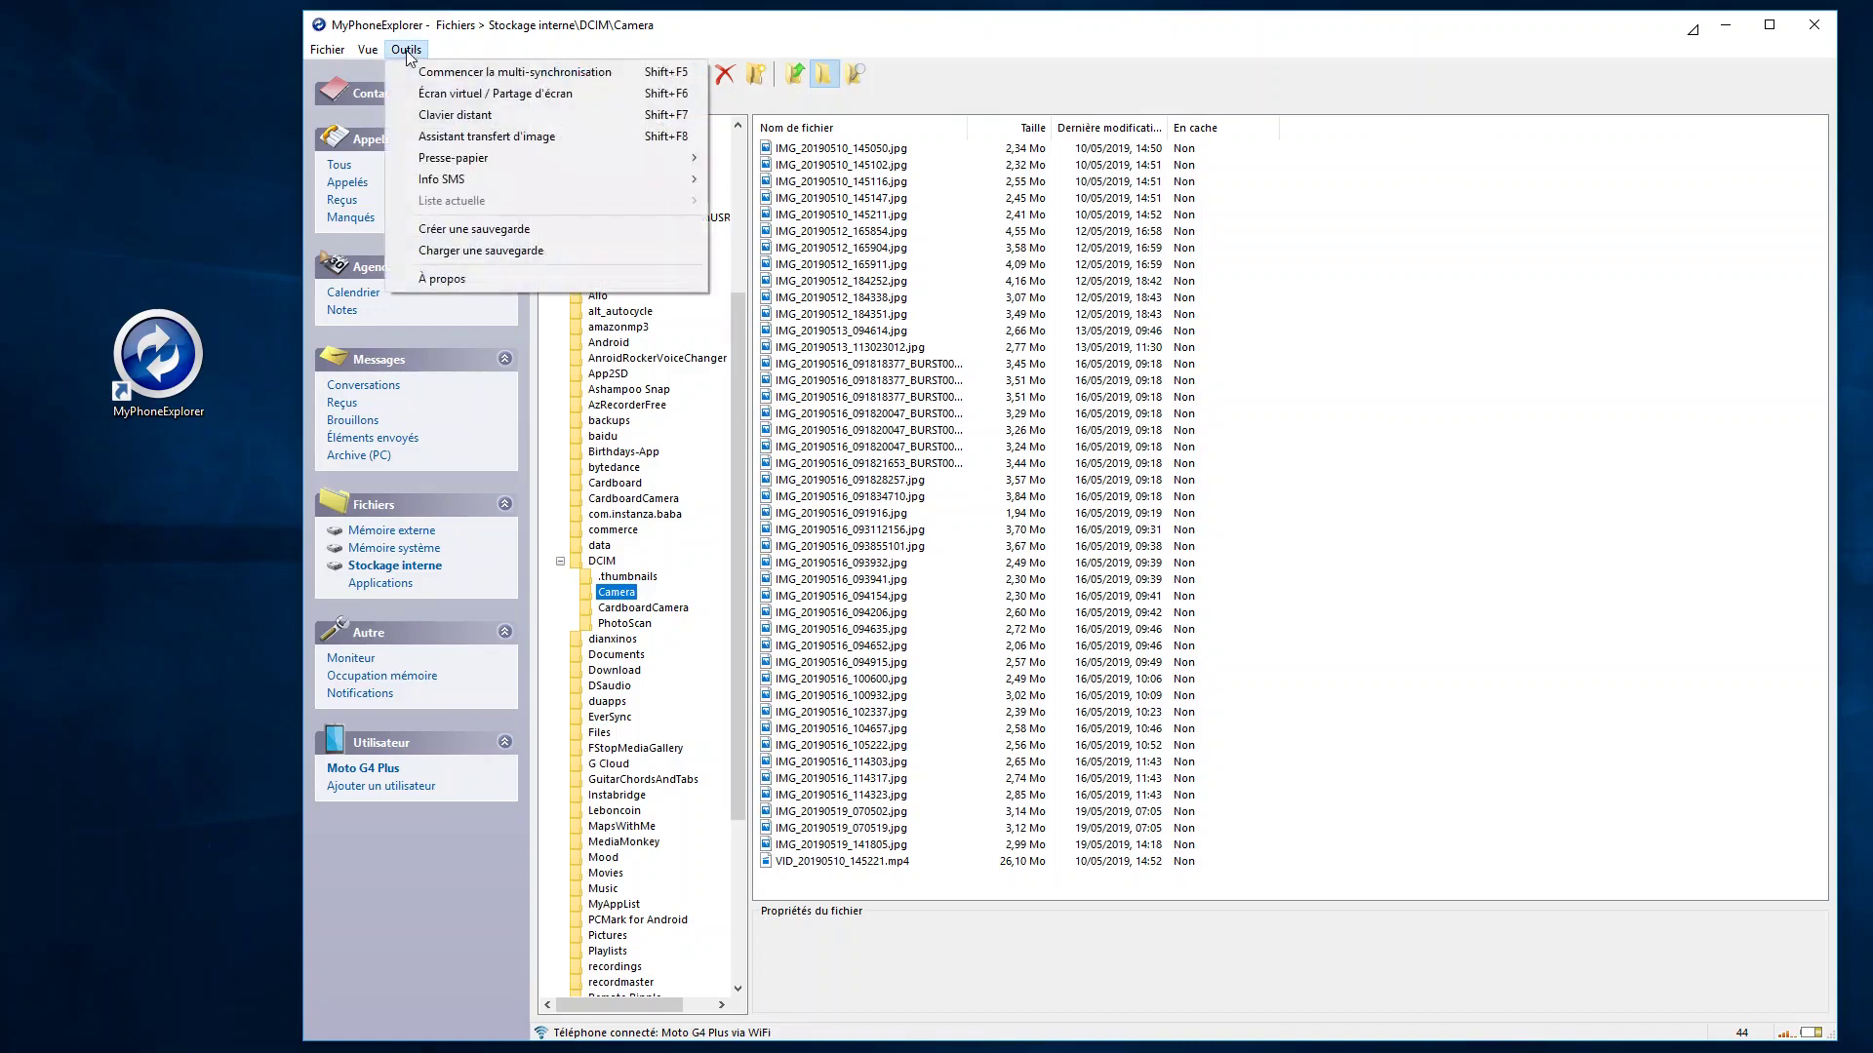
mouse_move(327, 49)
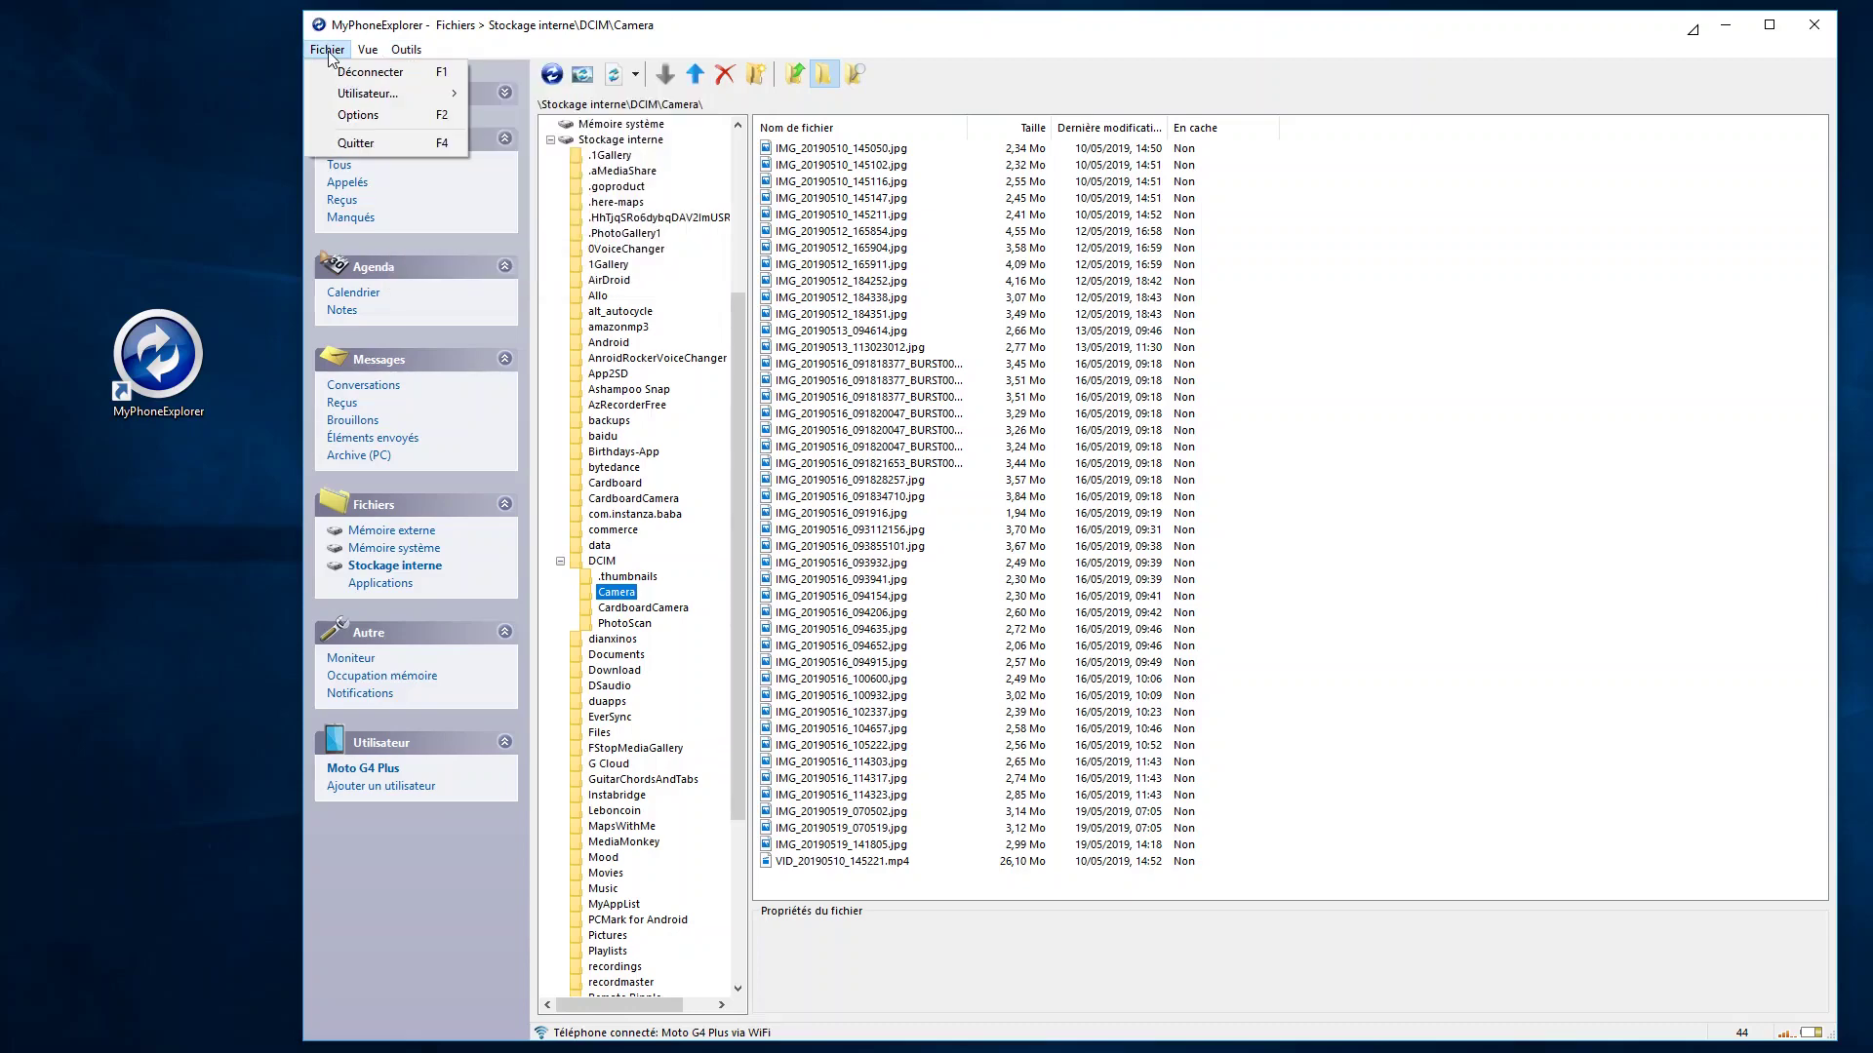
left_click(357, 115)
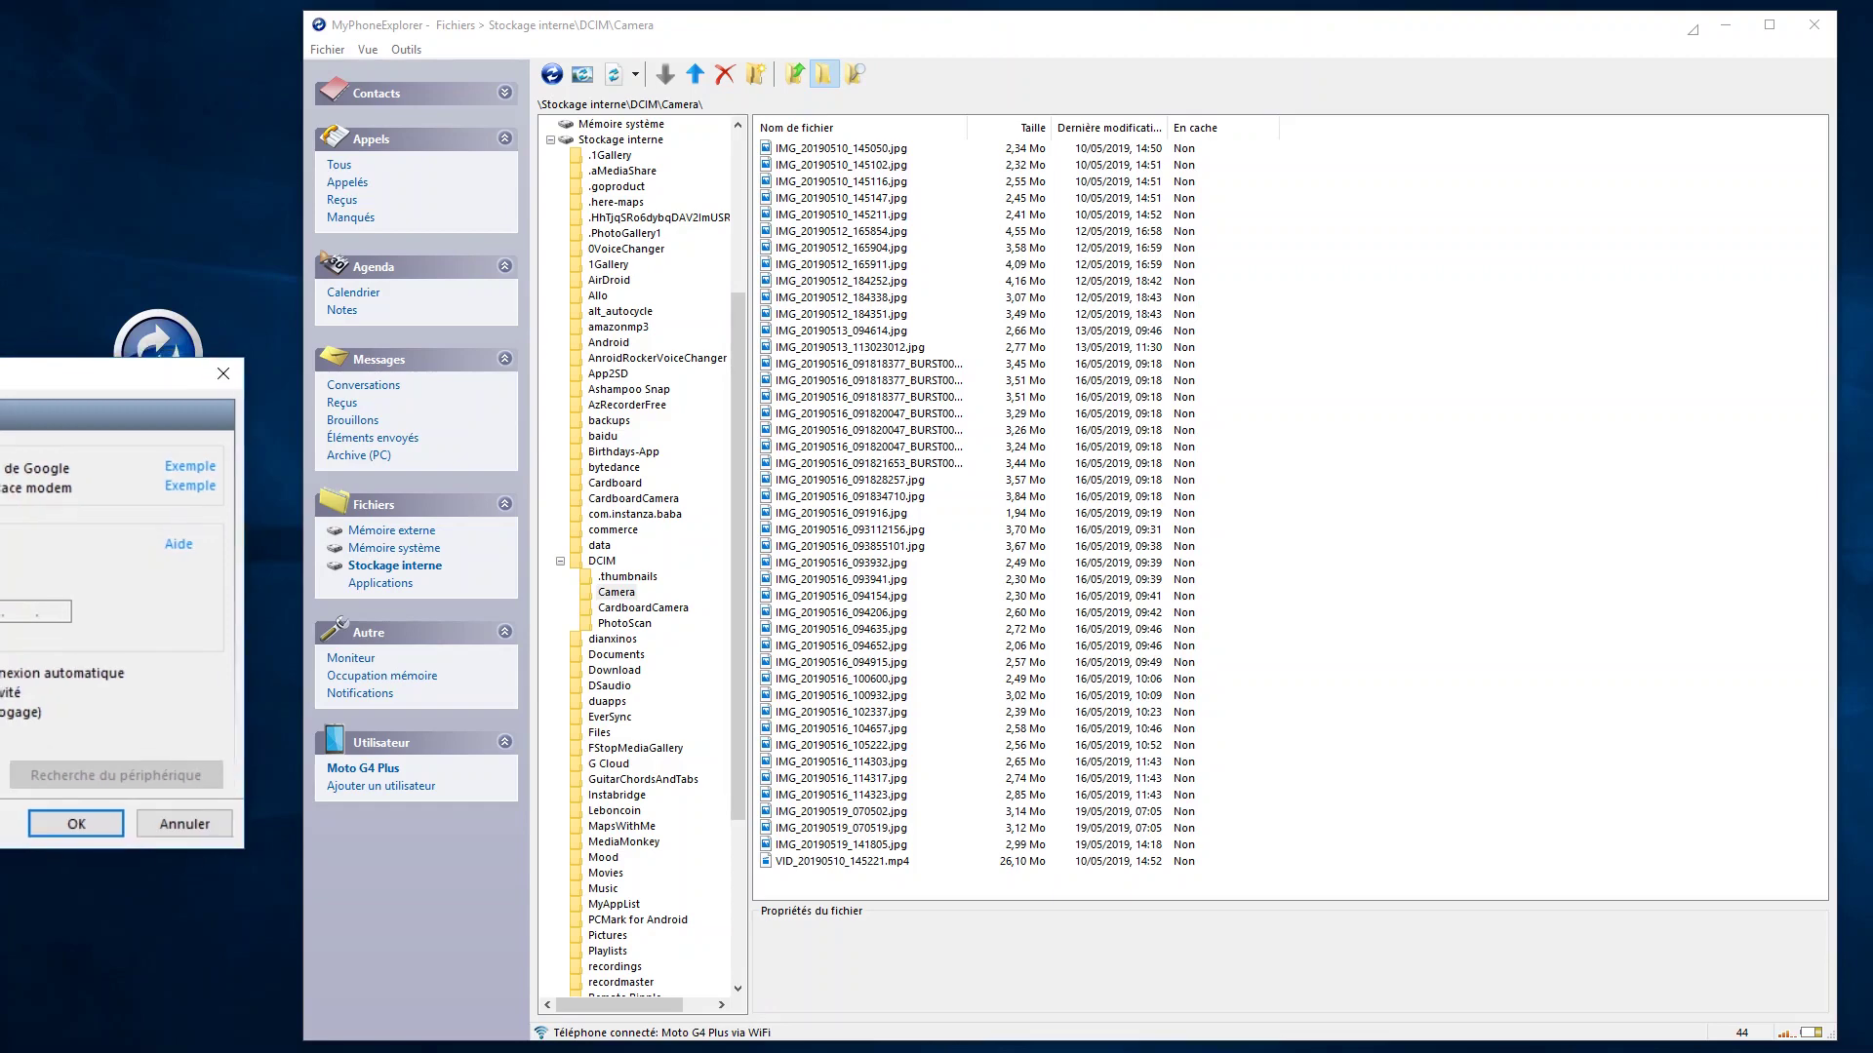
left_click_drag(2, 367, 828, 359)
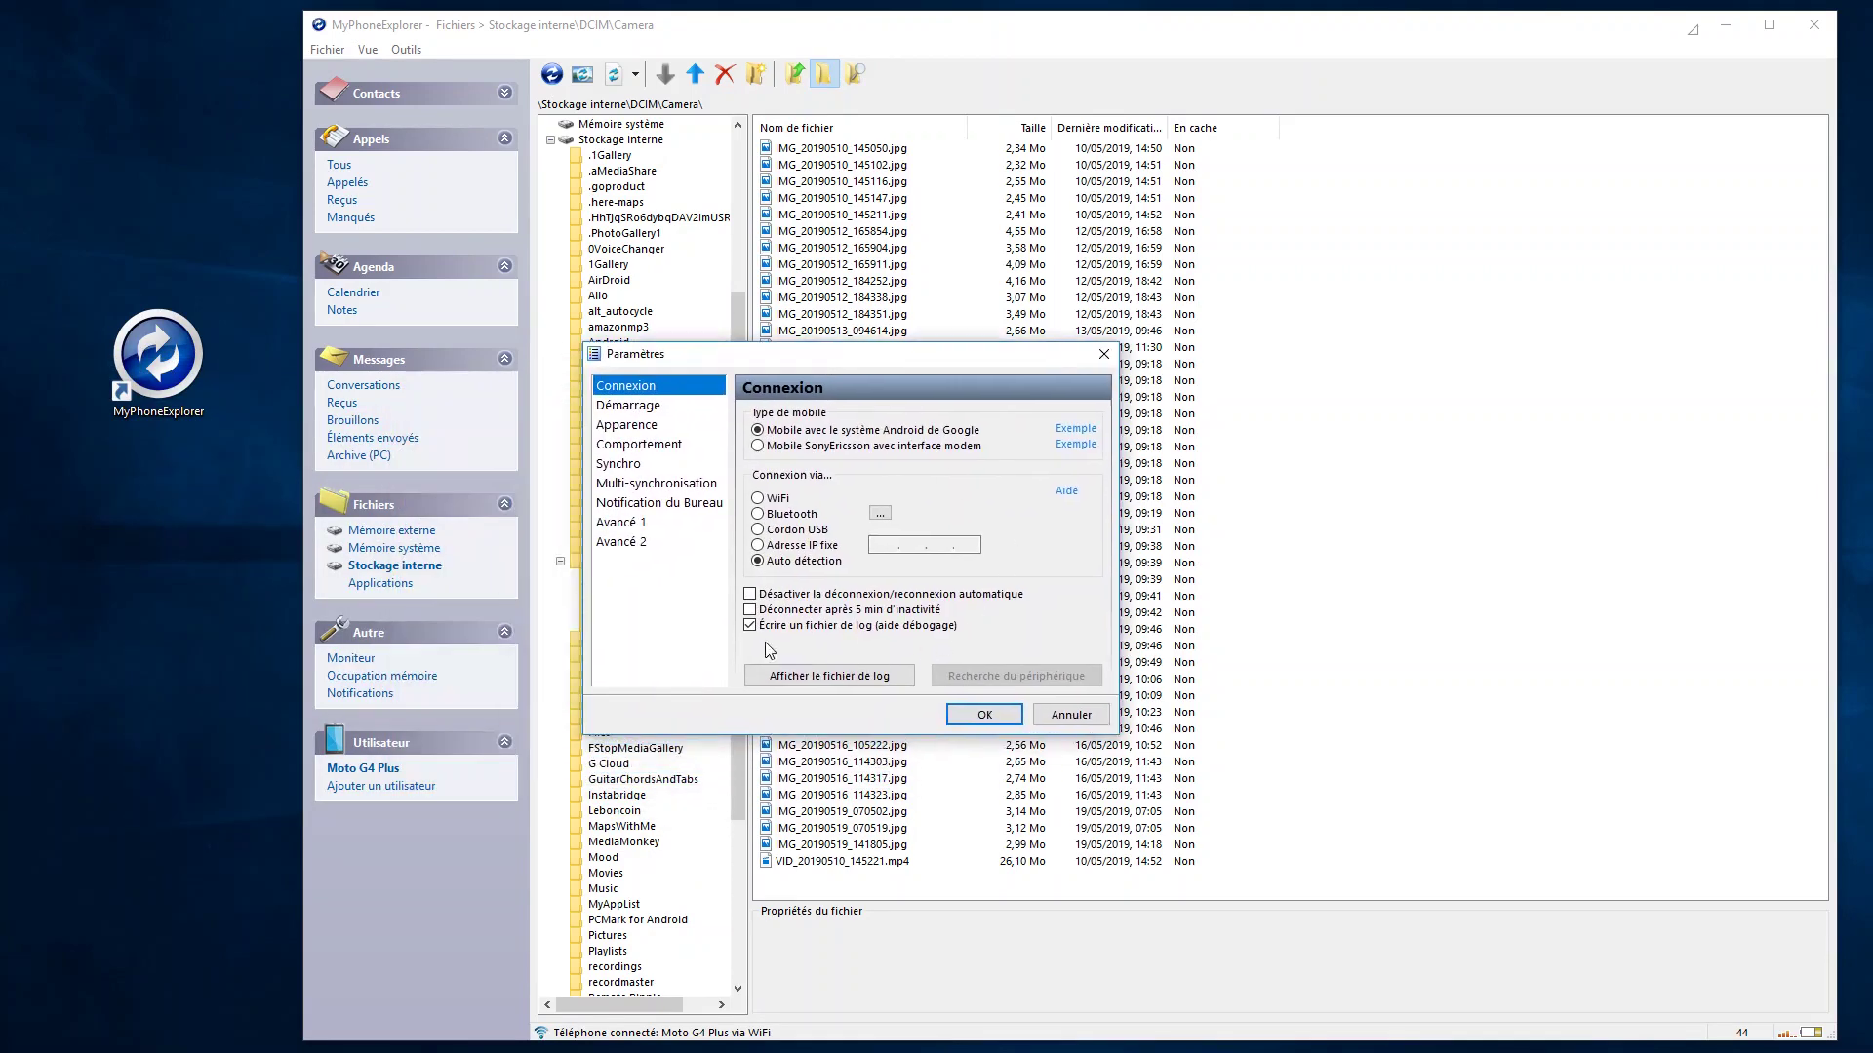
left_click(630, 526)
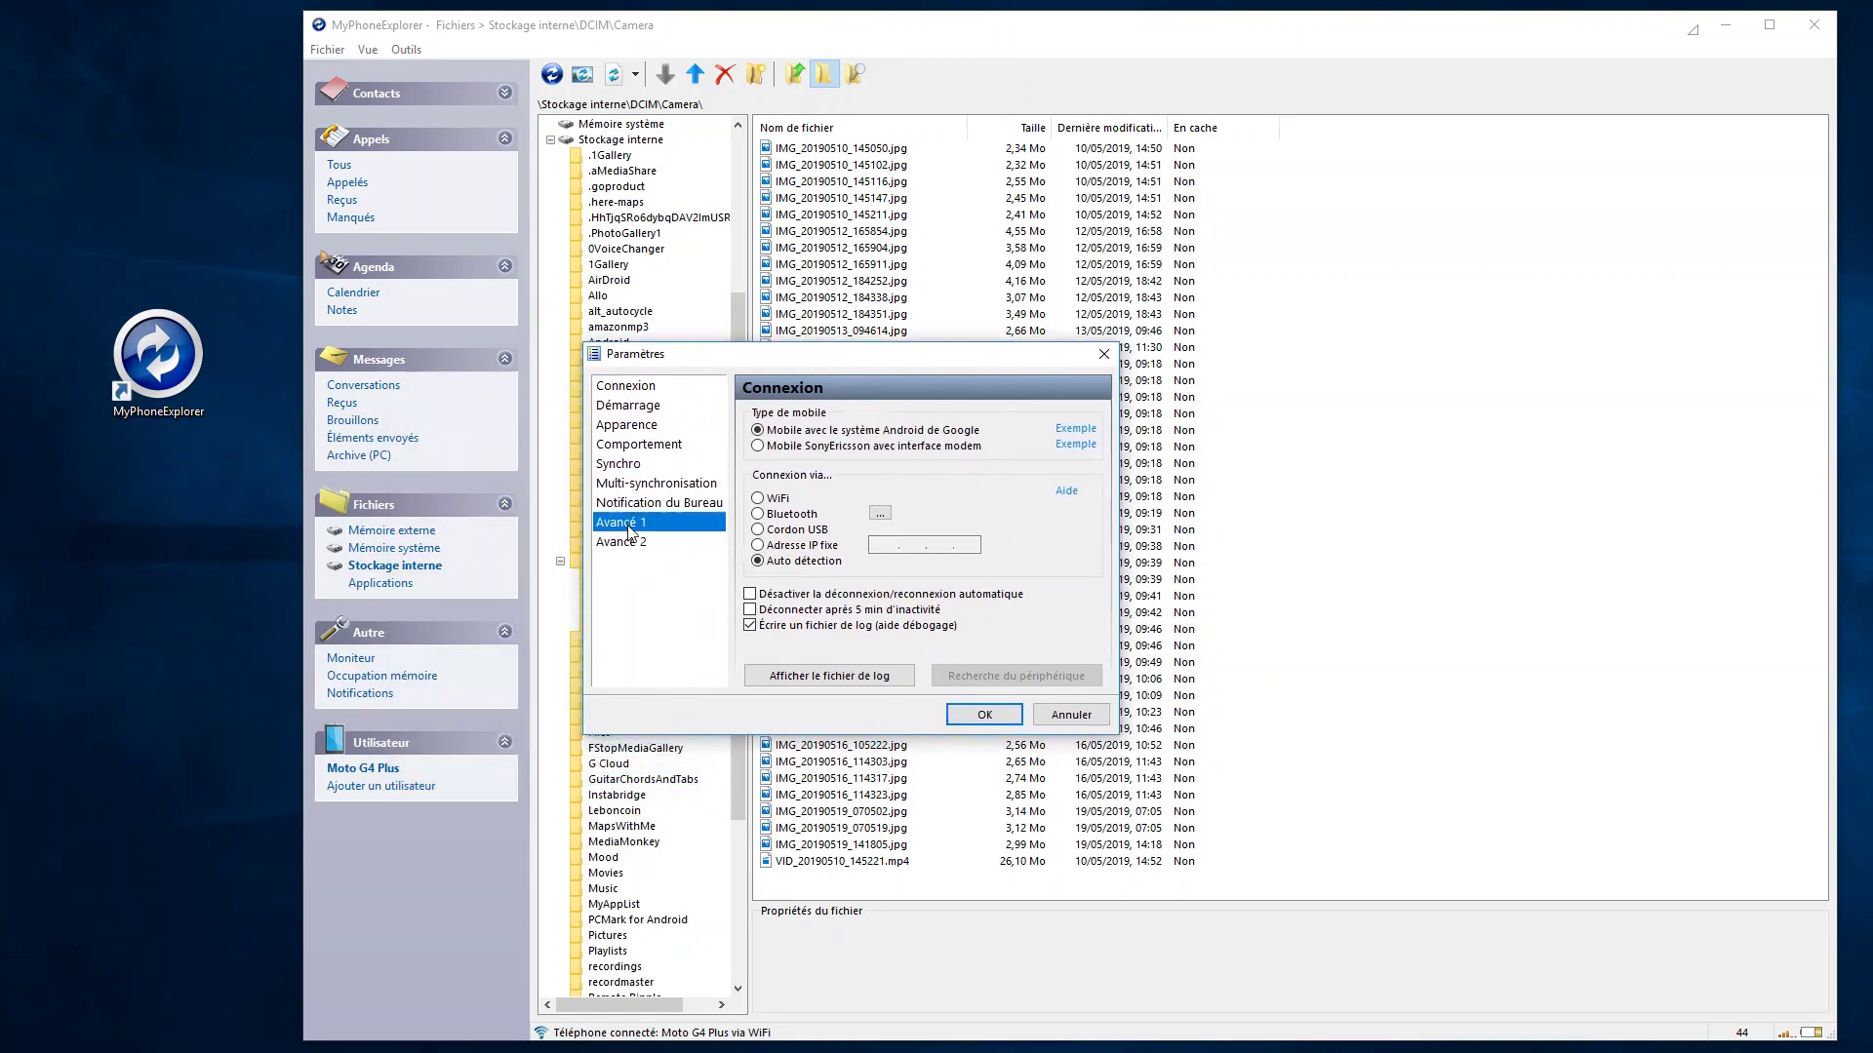
left_click(629, 544)
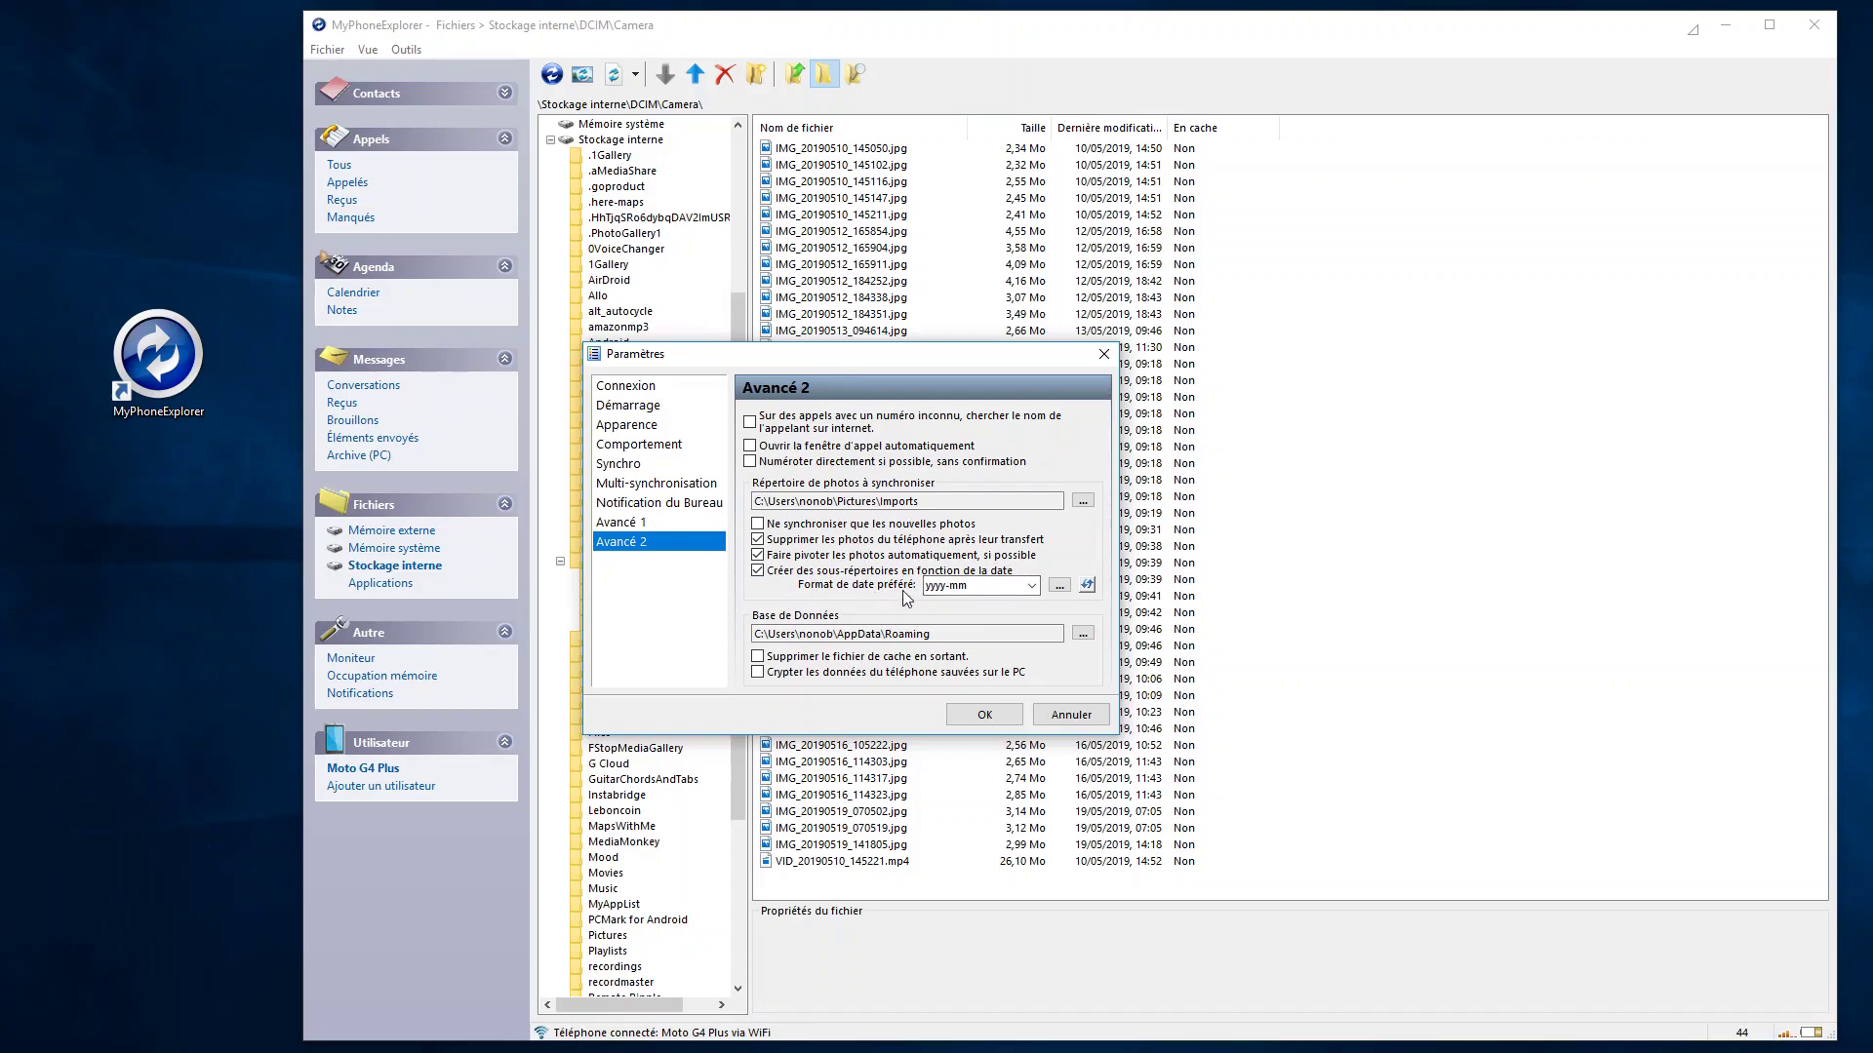
left_click(1032, 587)
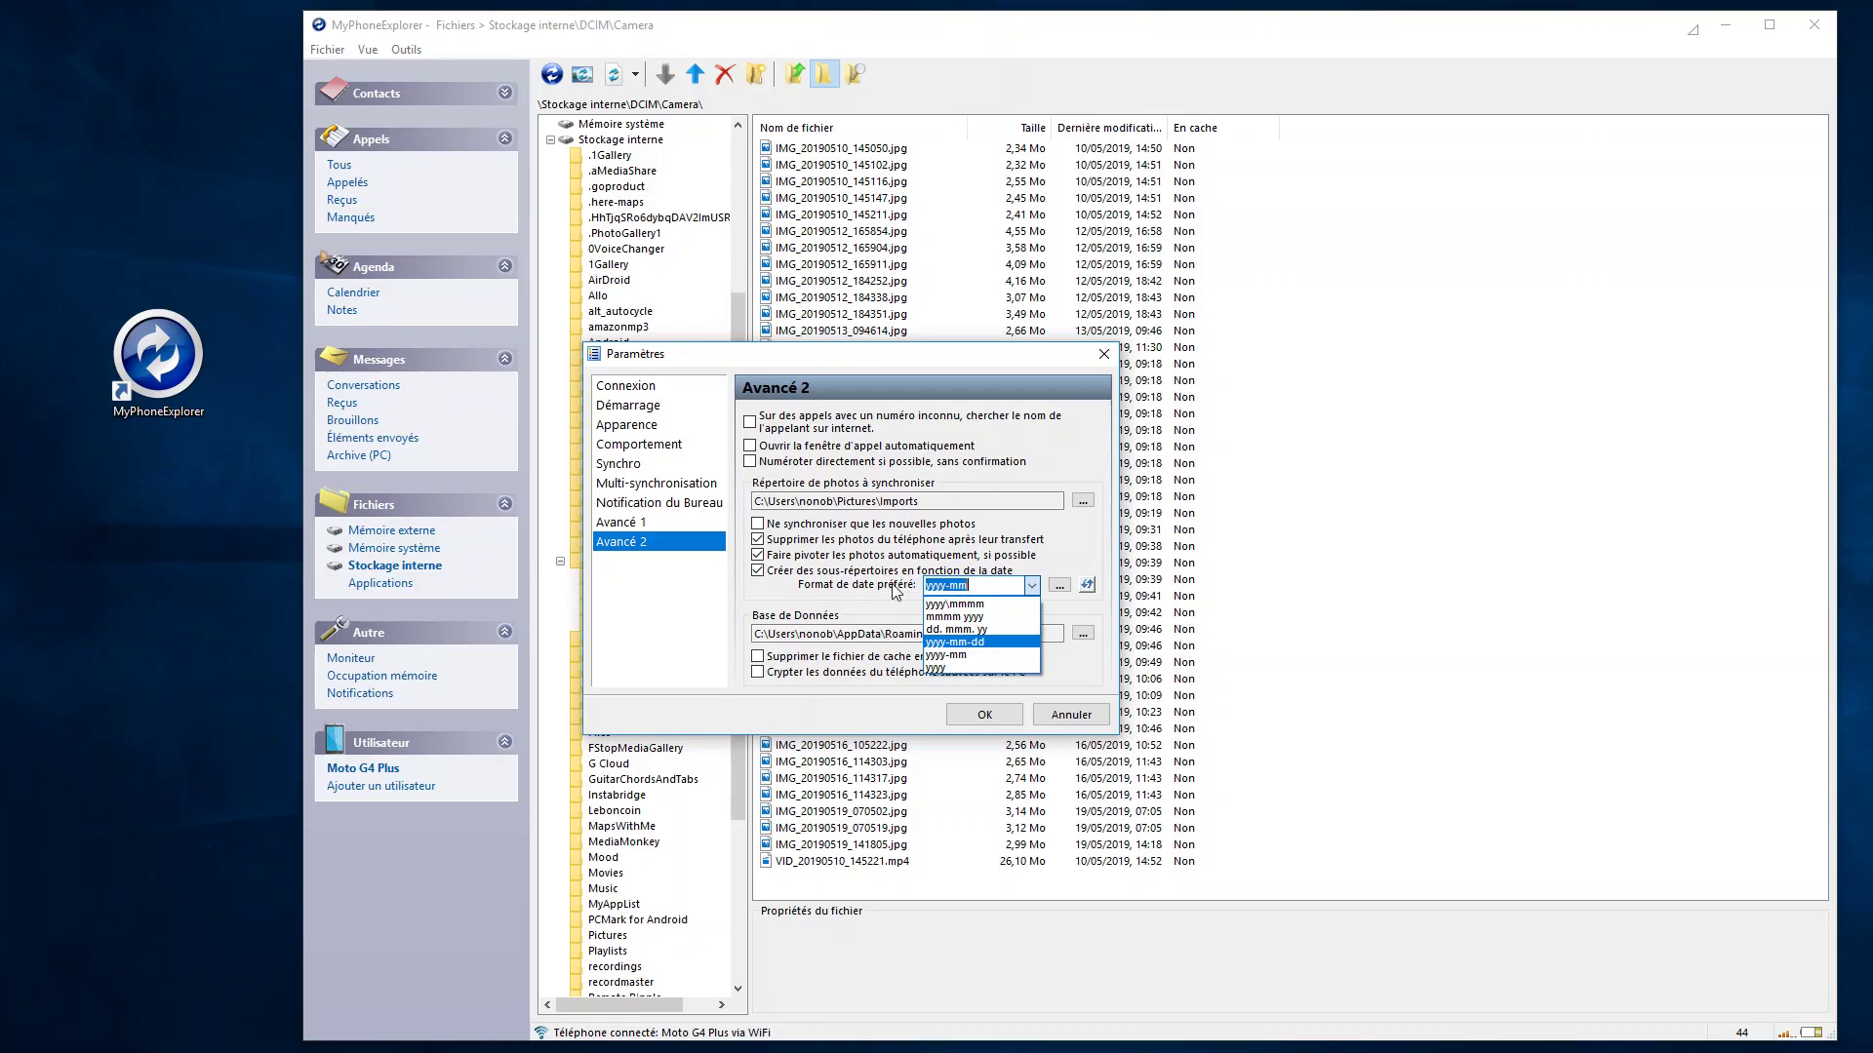
left_click(1057, 706)
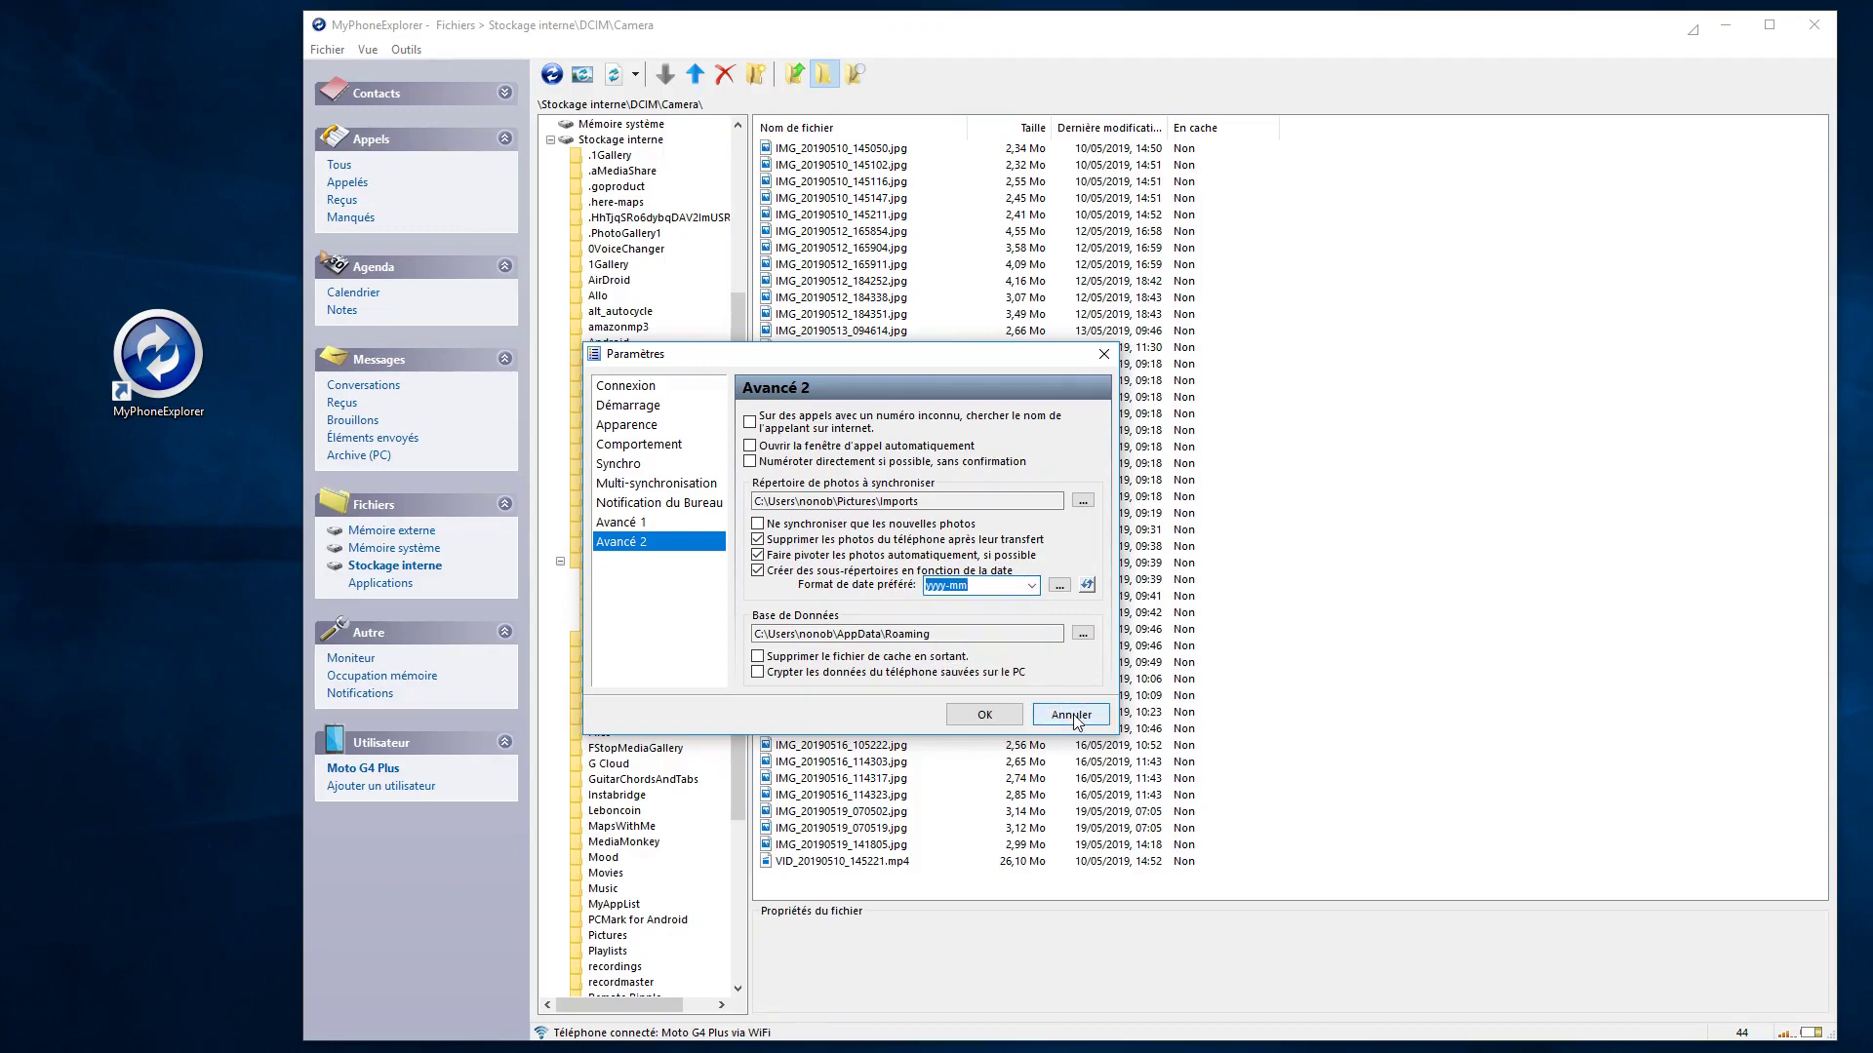
Review the settings pages from Connexion through Avancé 2, and close the settings without changing anything.
left_click(629, 386)
left_click(634, 406)
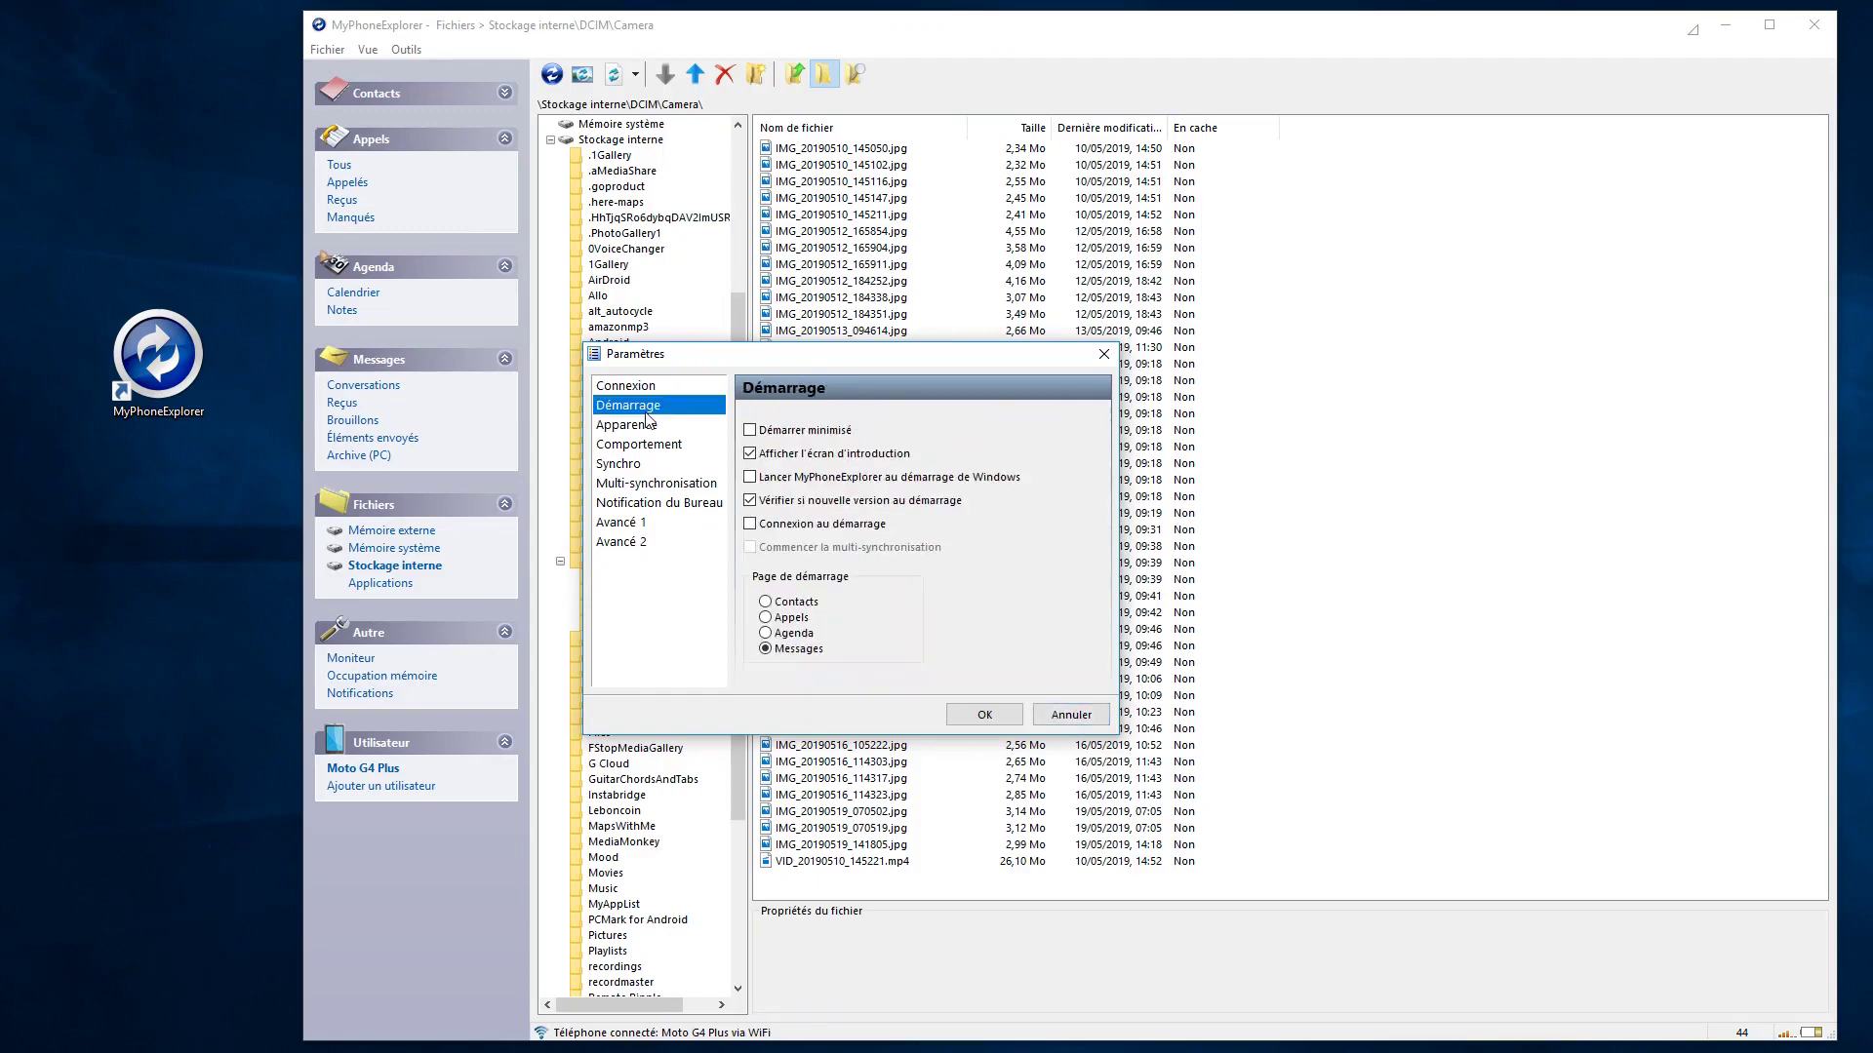
left_click(644, 428)
left_click(647, 451)
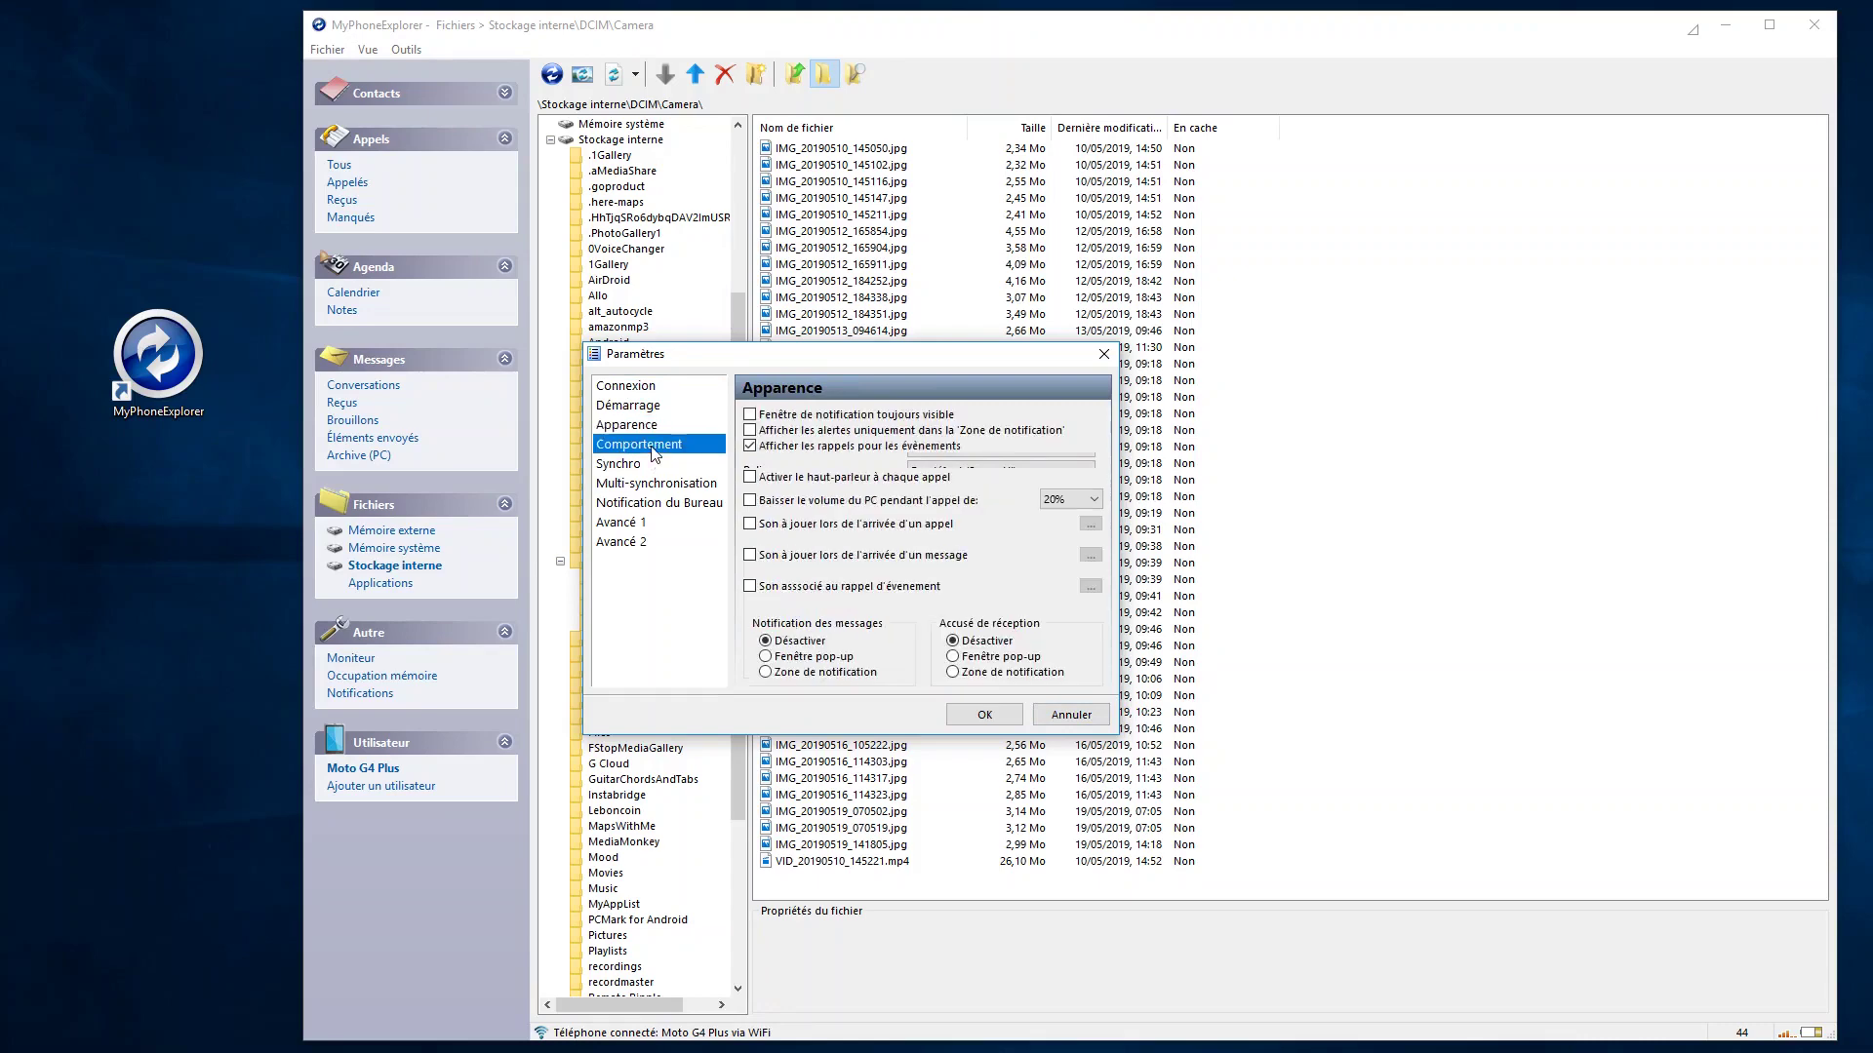
left_click(629, 468)
left_click(634, 488)
left_click(636, 505)
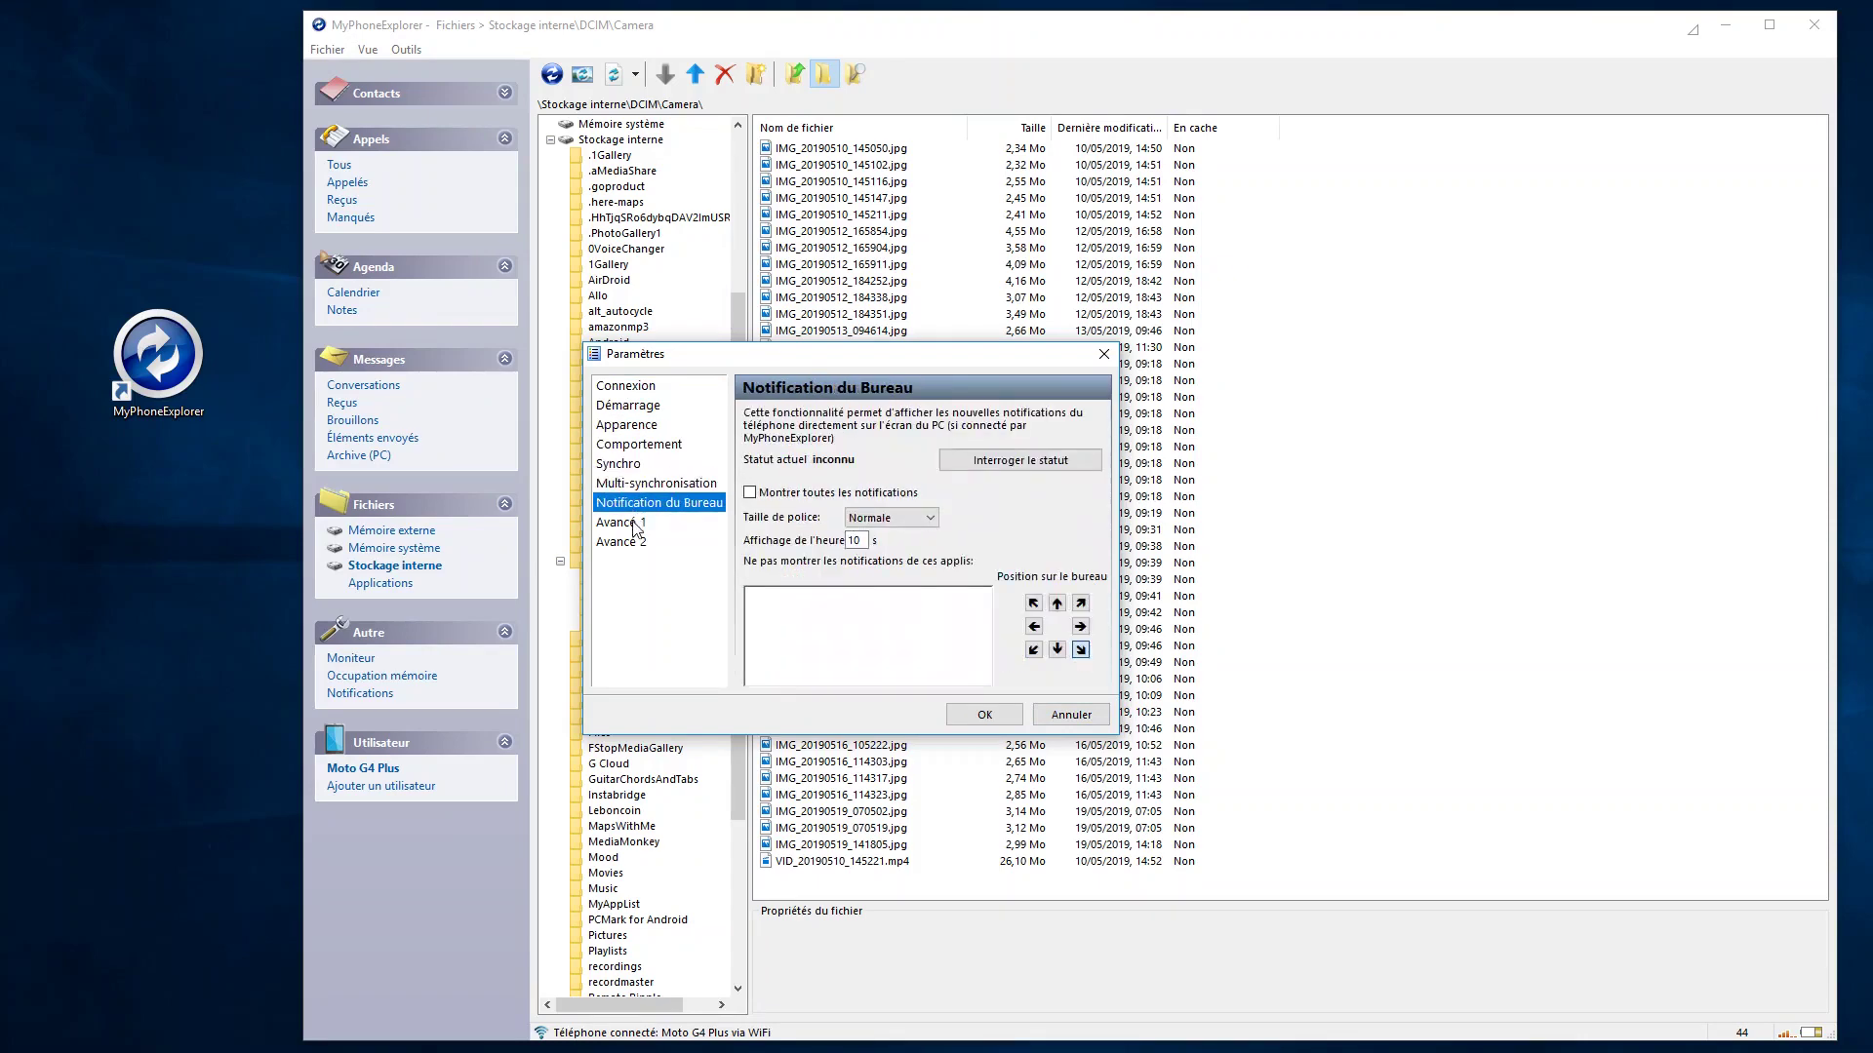
left_click(639, 524)
left_click(635, 542)
left_click(1104, 354)
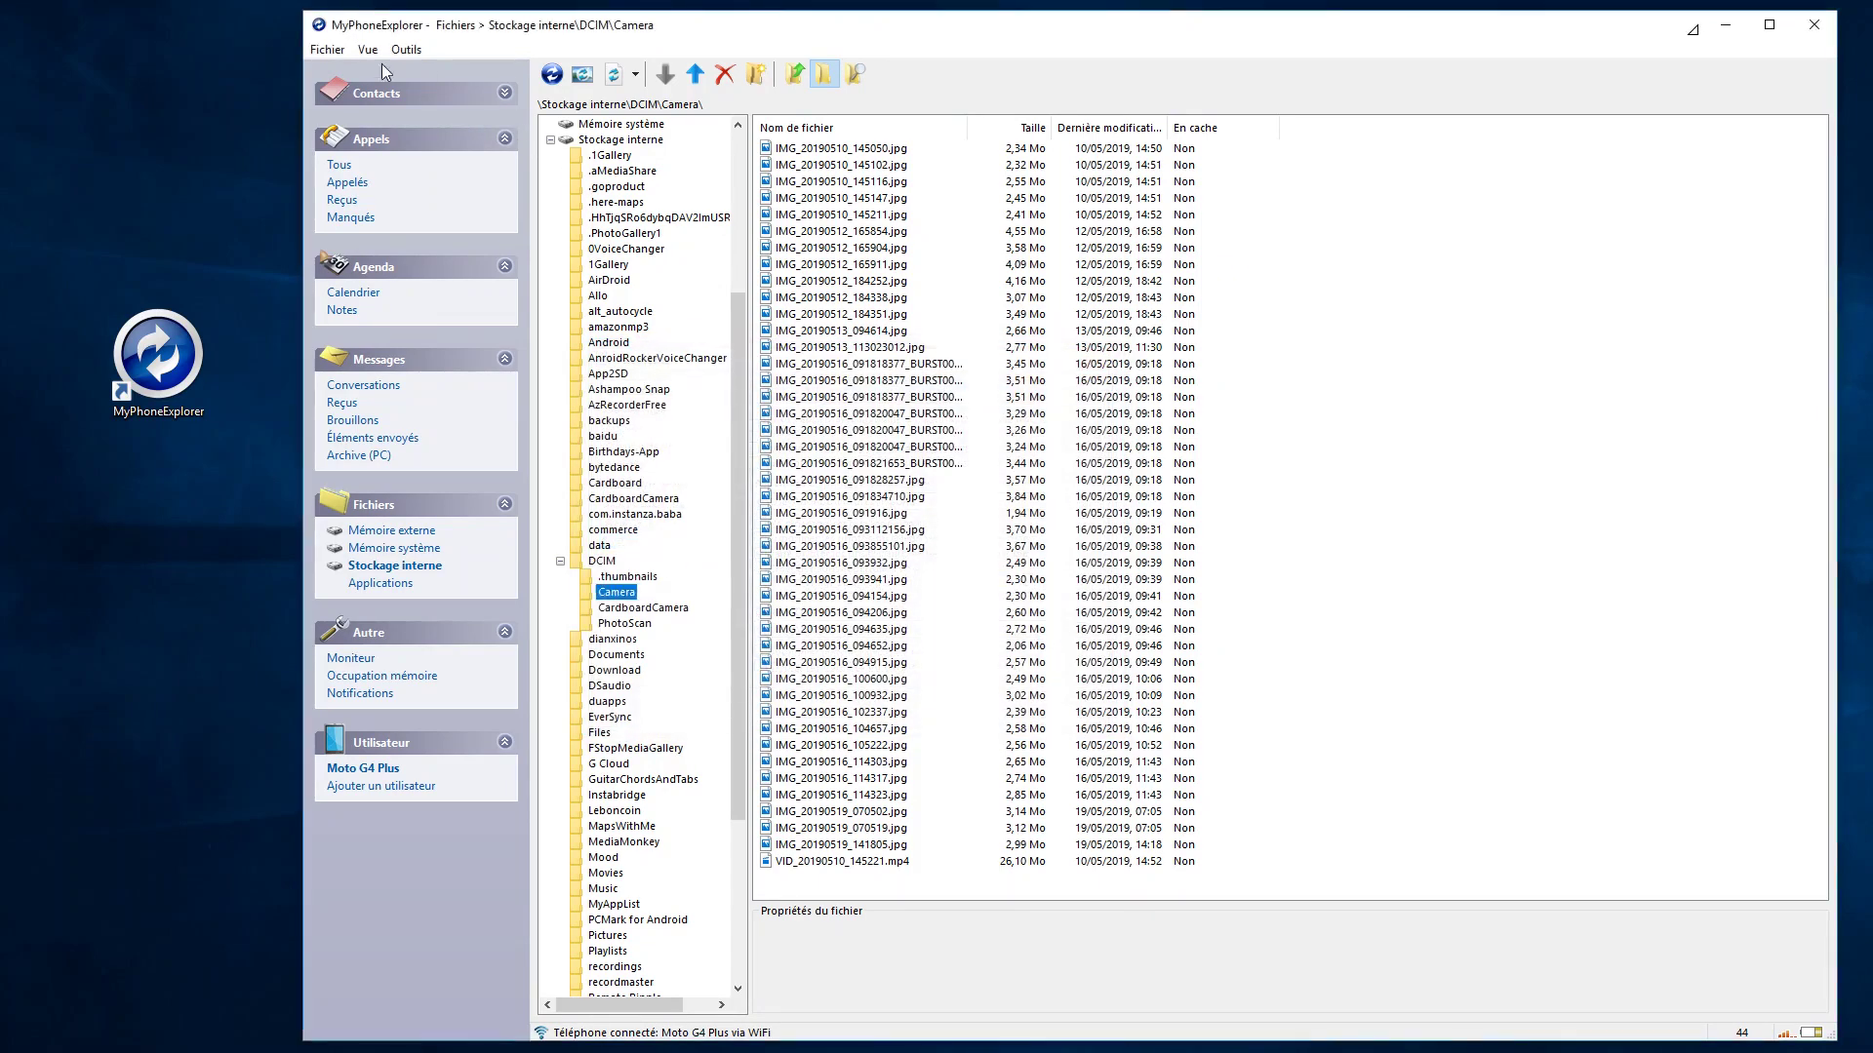
left_click(327, 51)
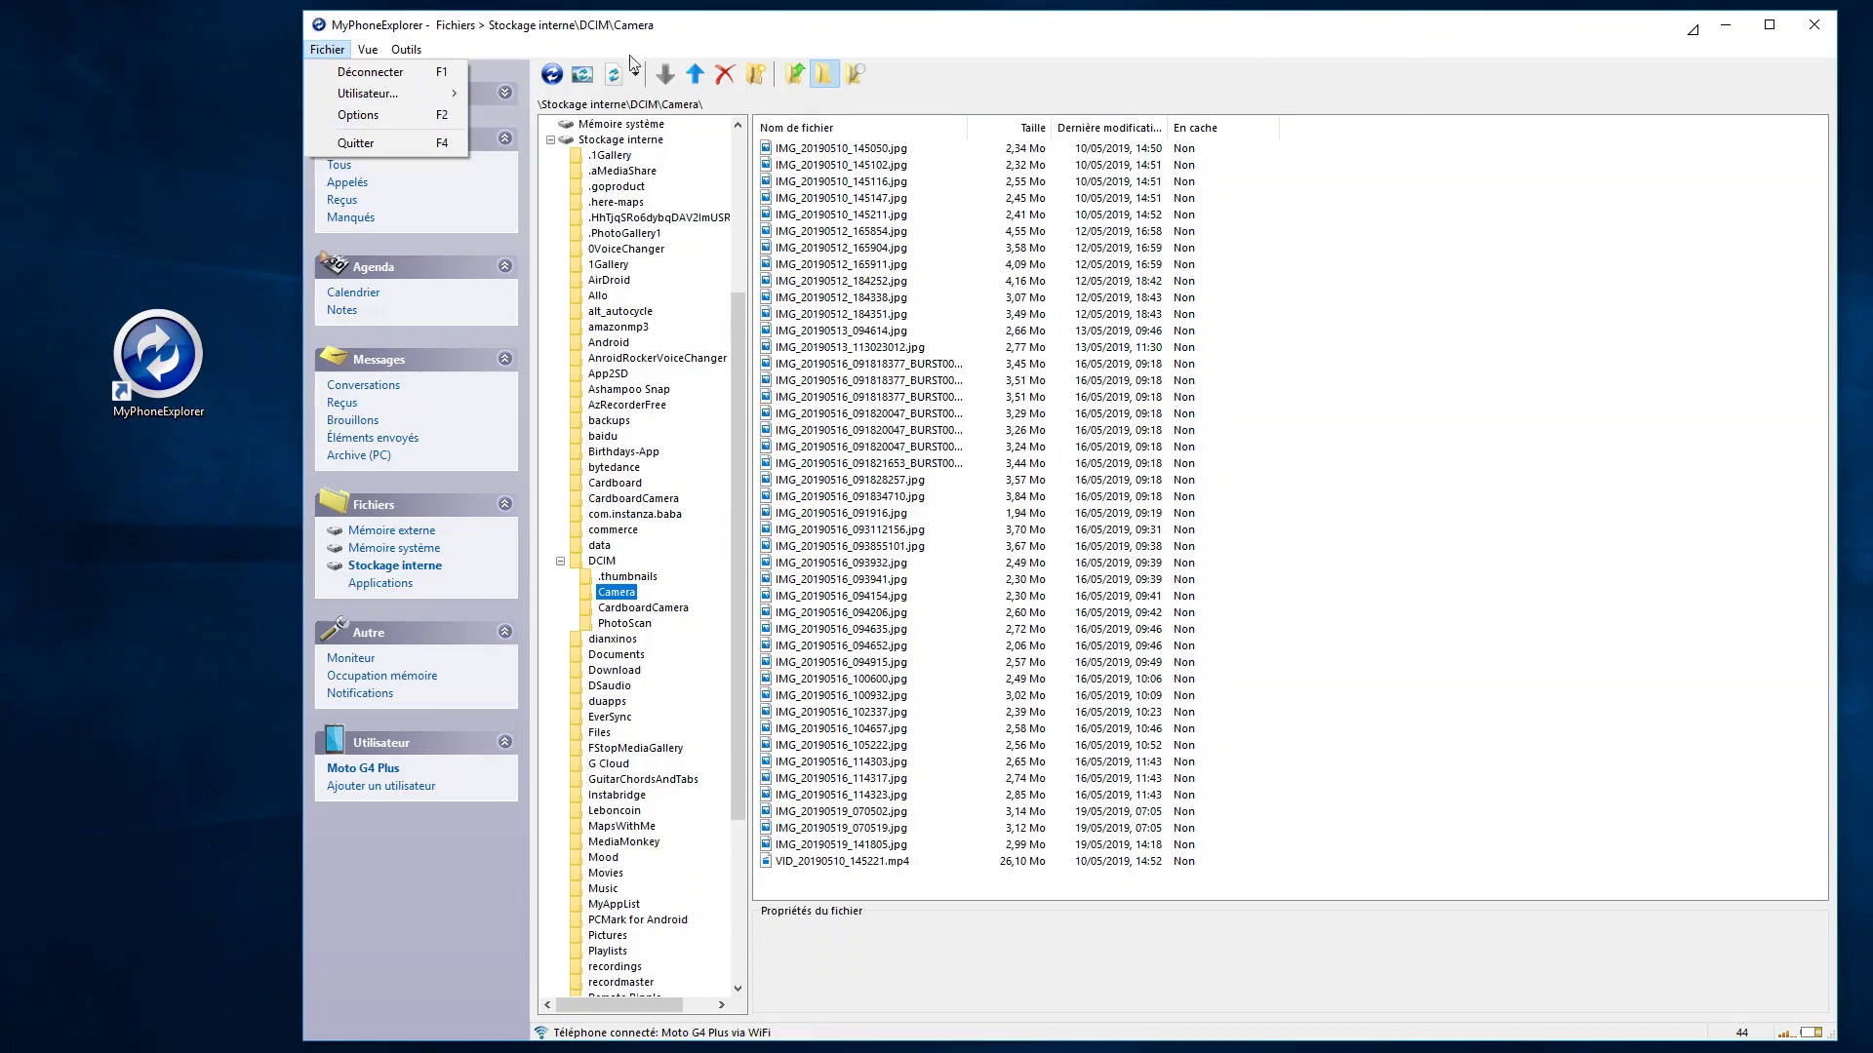
left_click(777, 36)
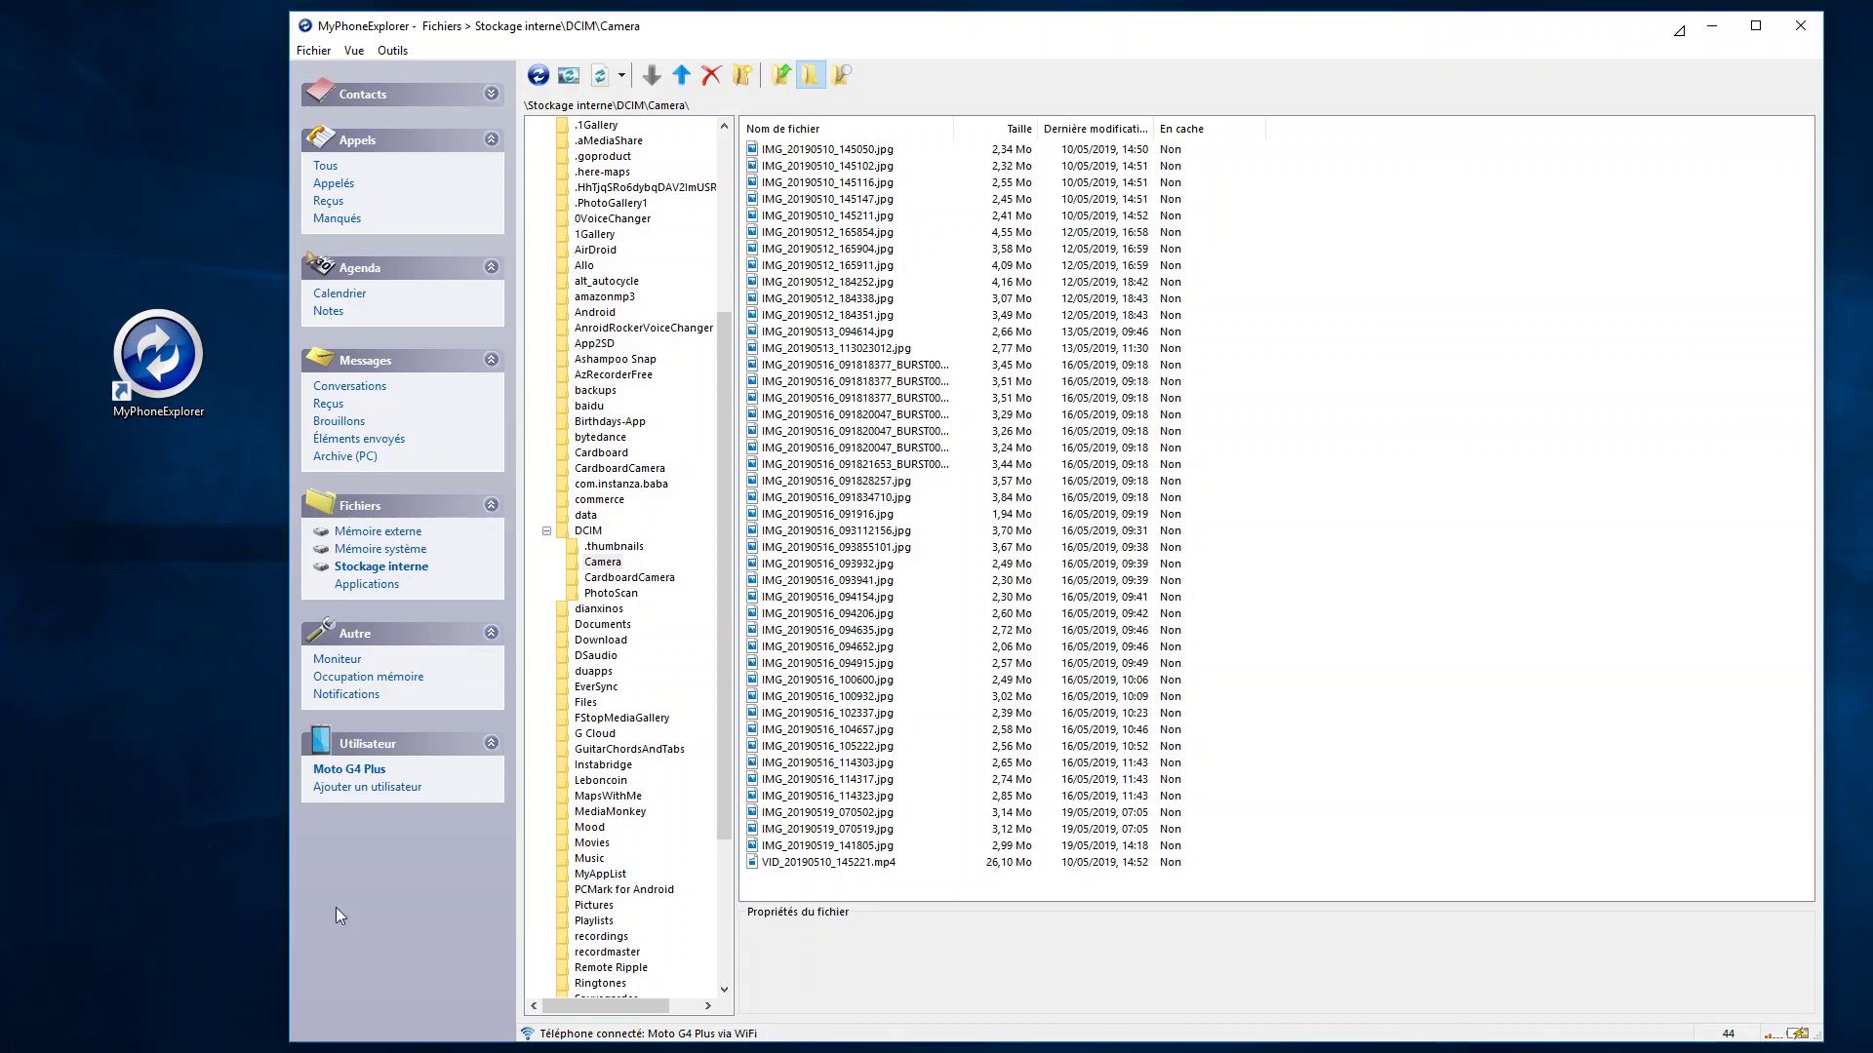
Disconnect the Moto G4 Plus phone from WiFi and connect it again over the USB cable.
left_click(313, 49)
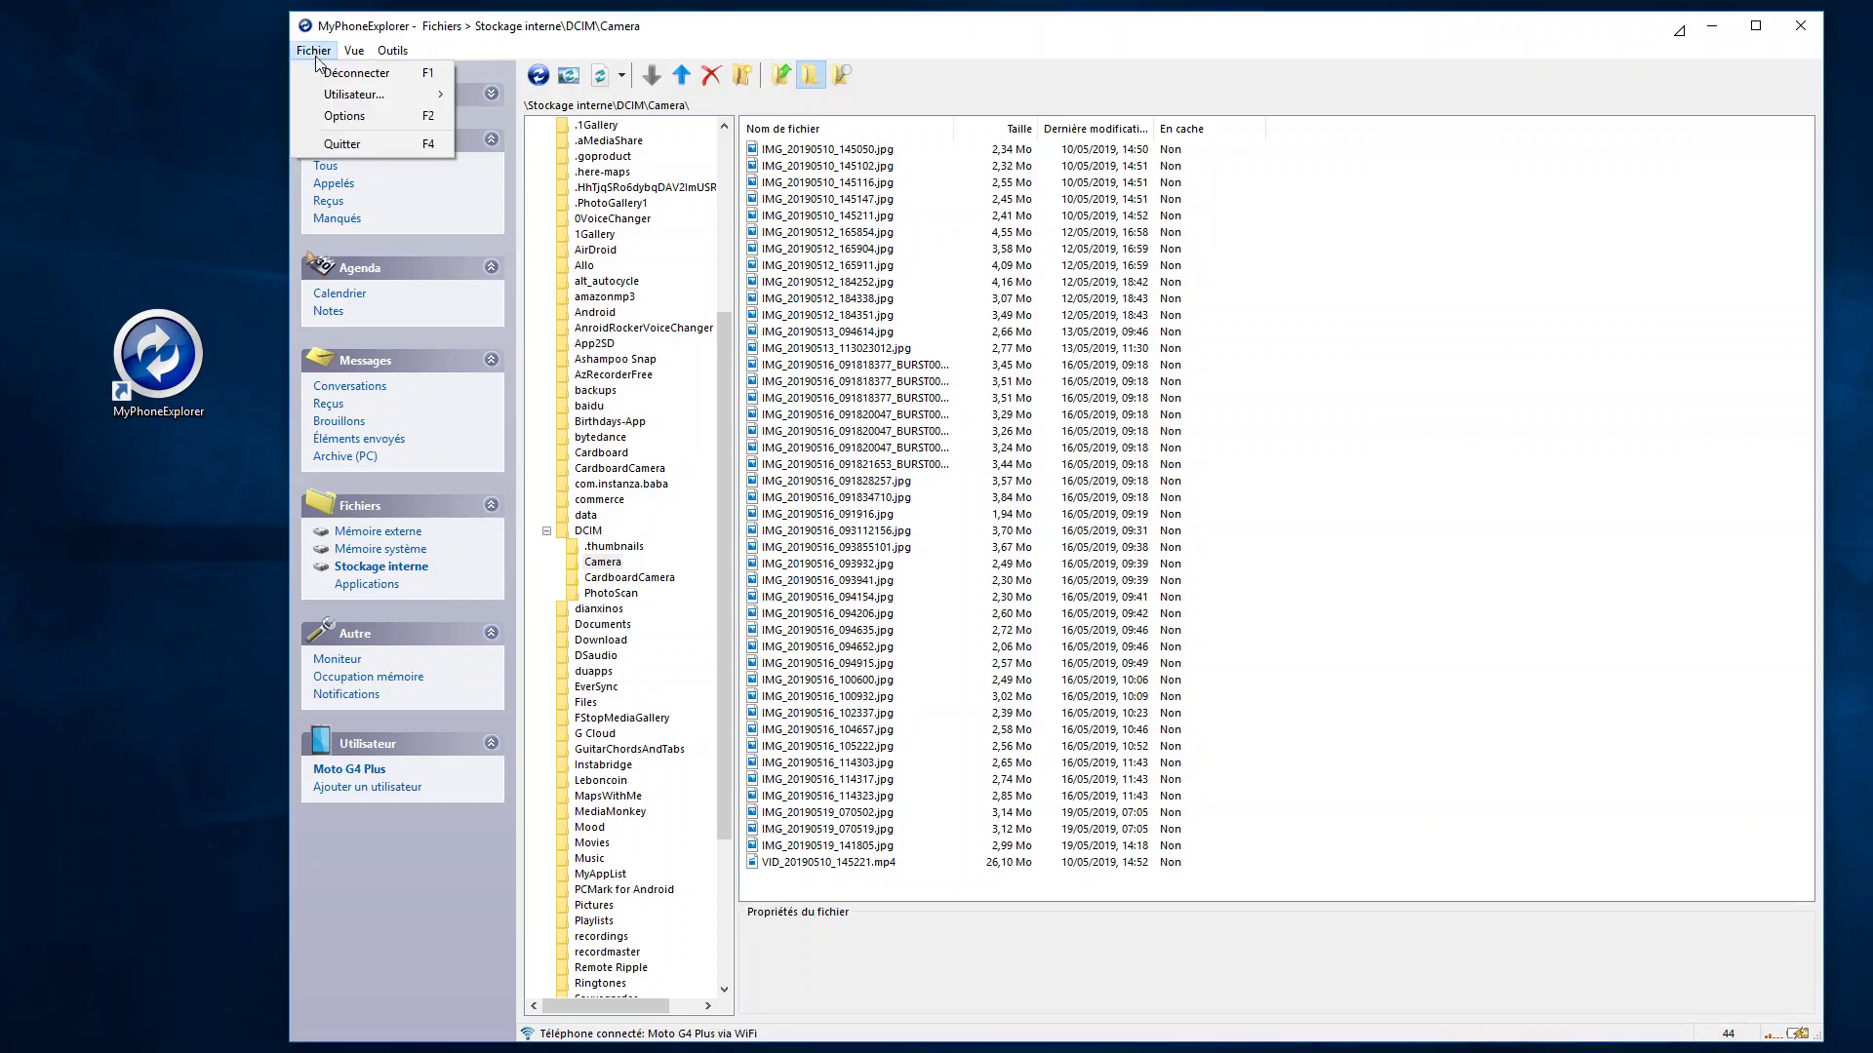
left_click(327, 76)
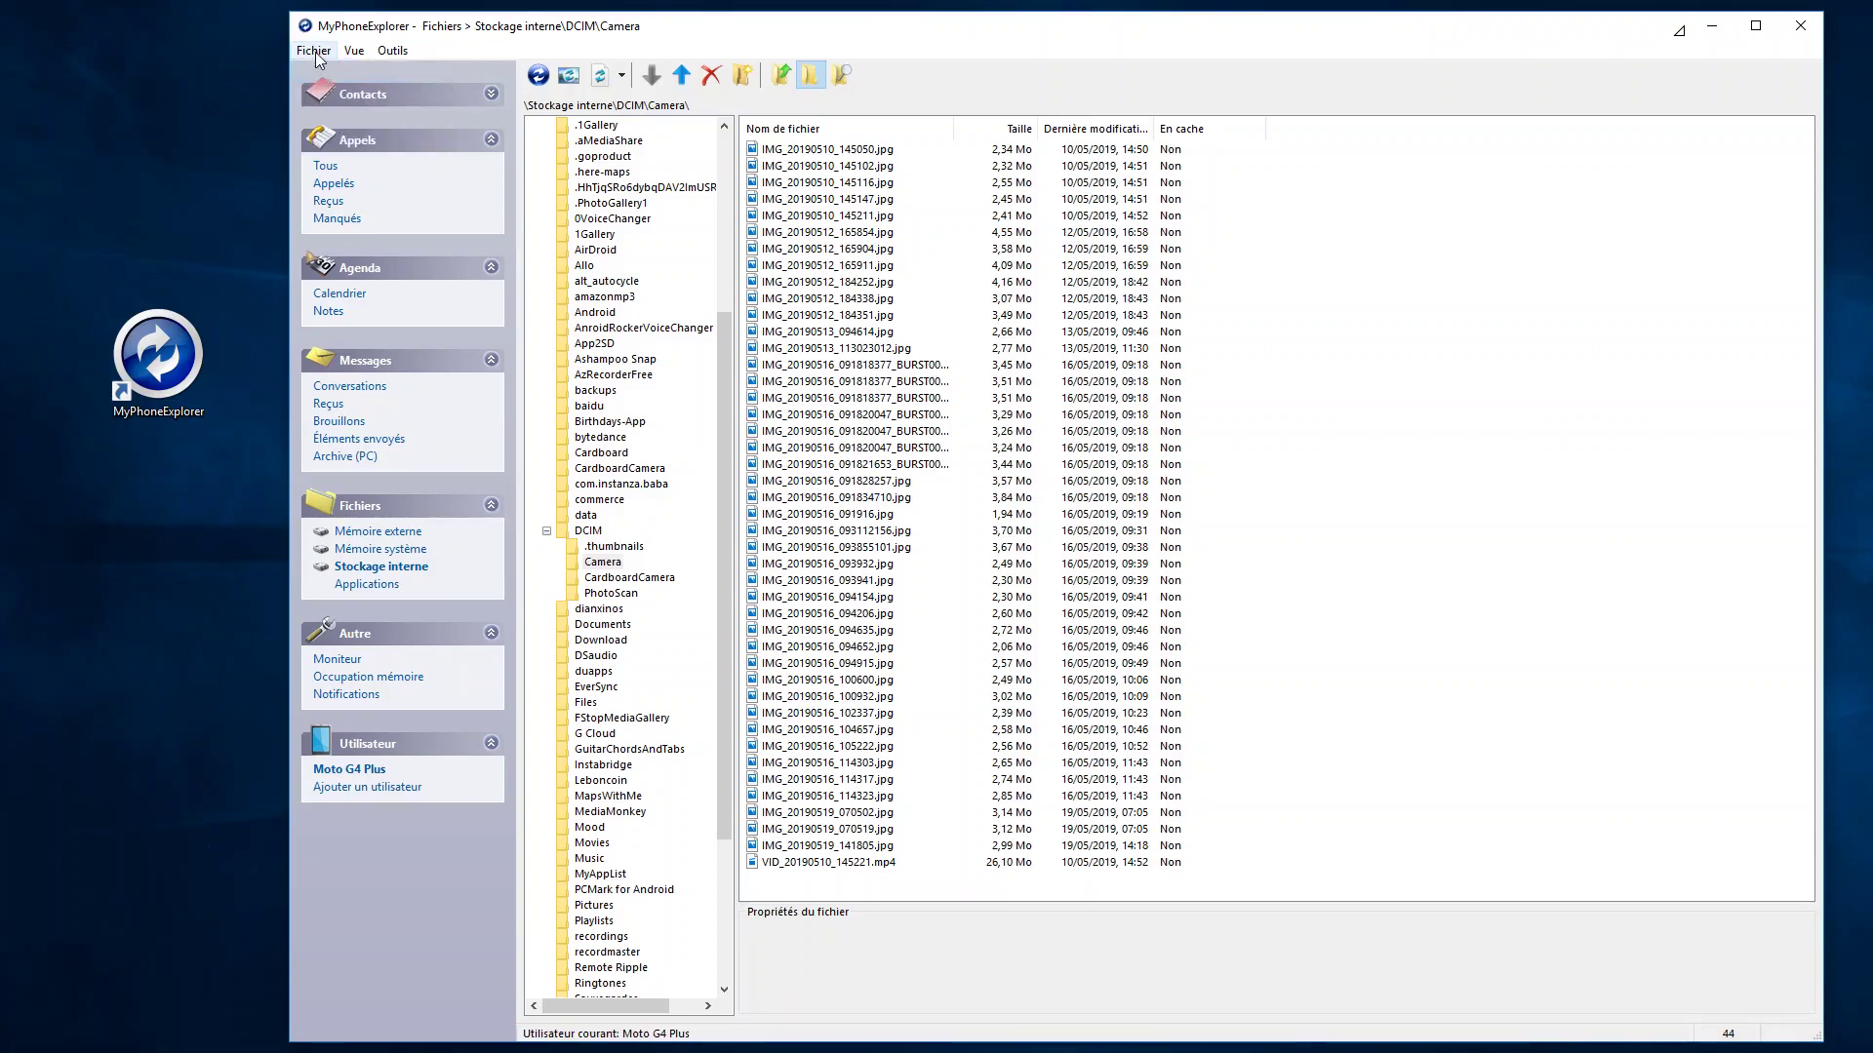
left_click(314, 51)
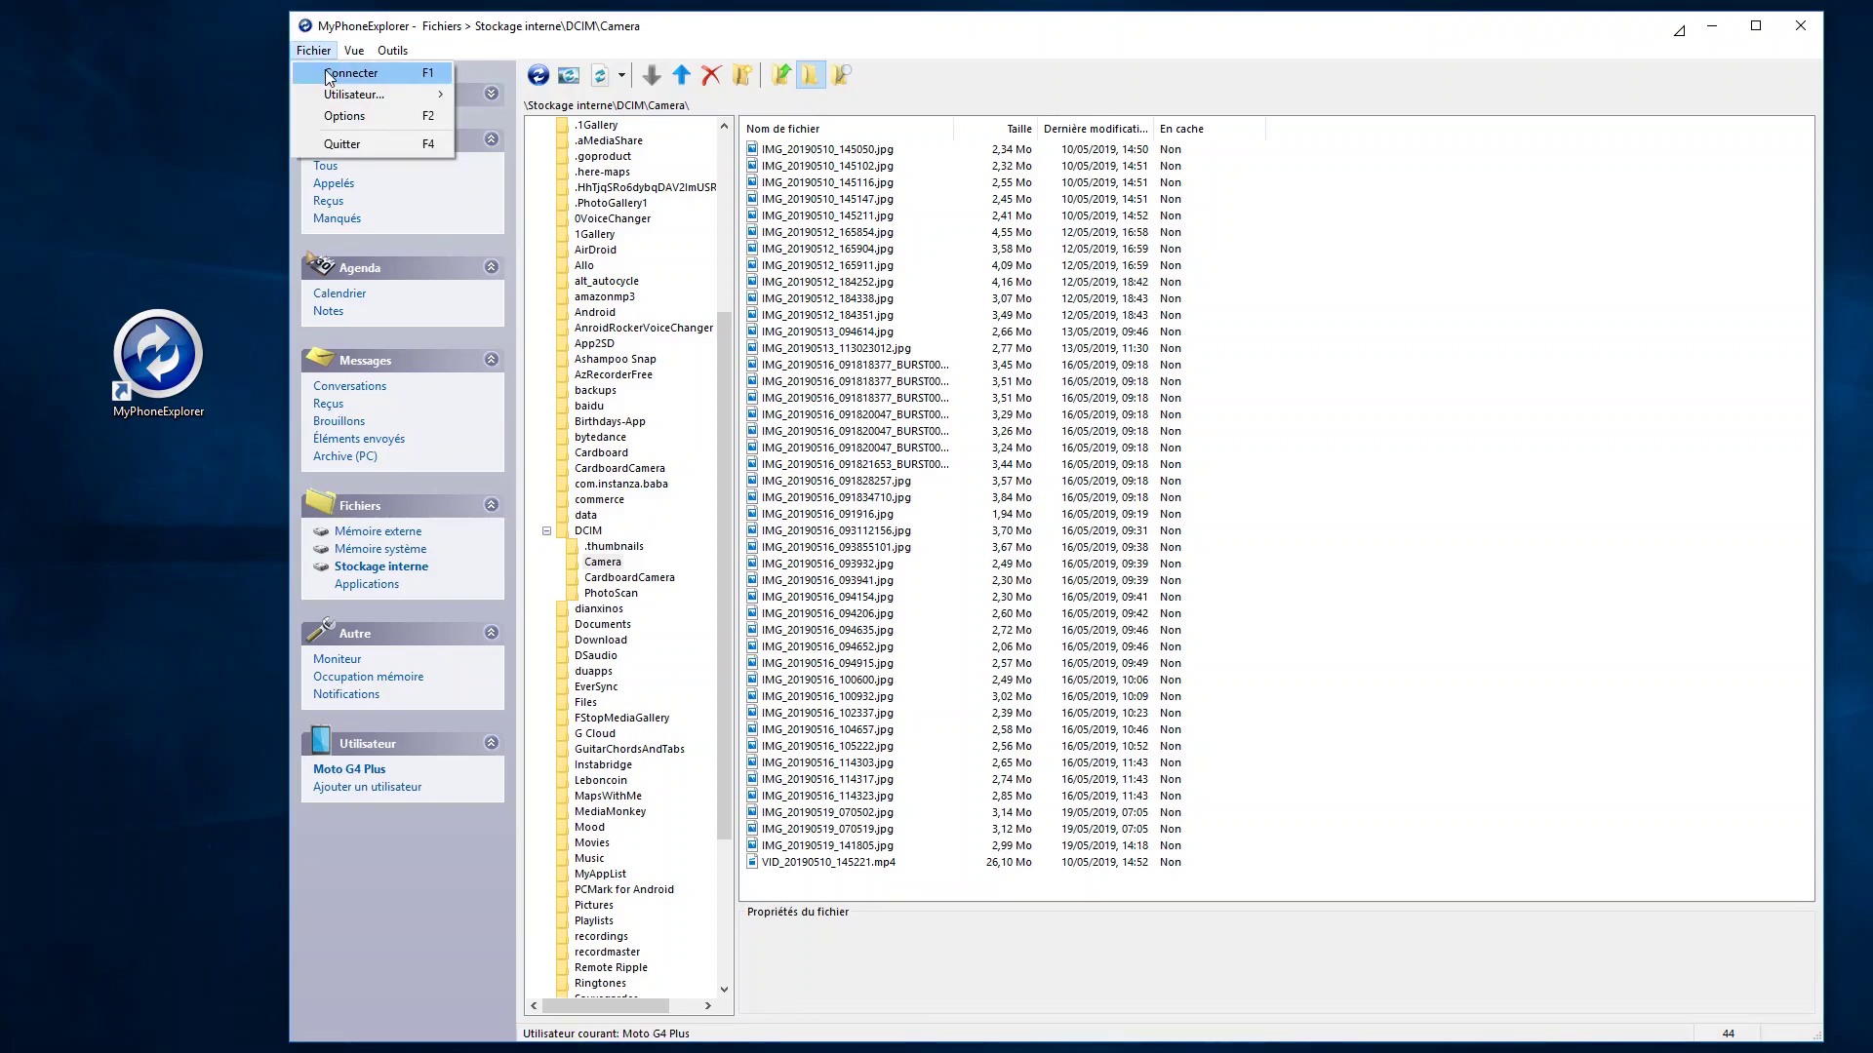
left_click(326, 72)
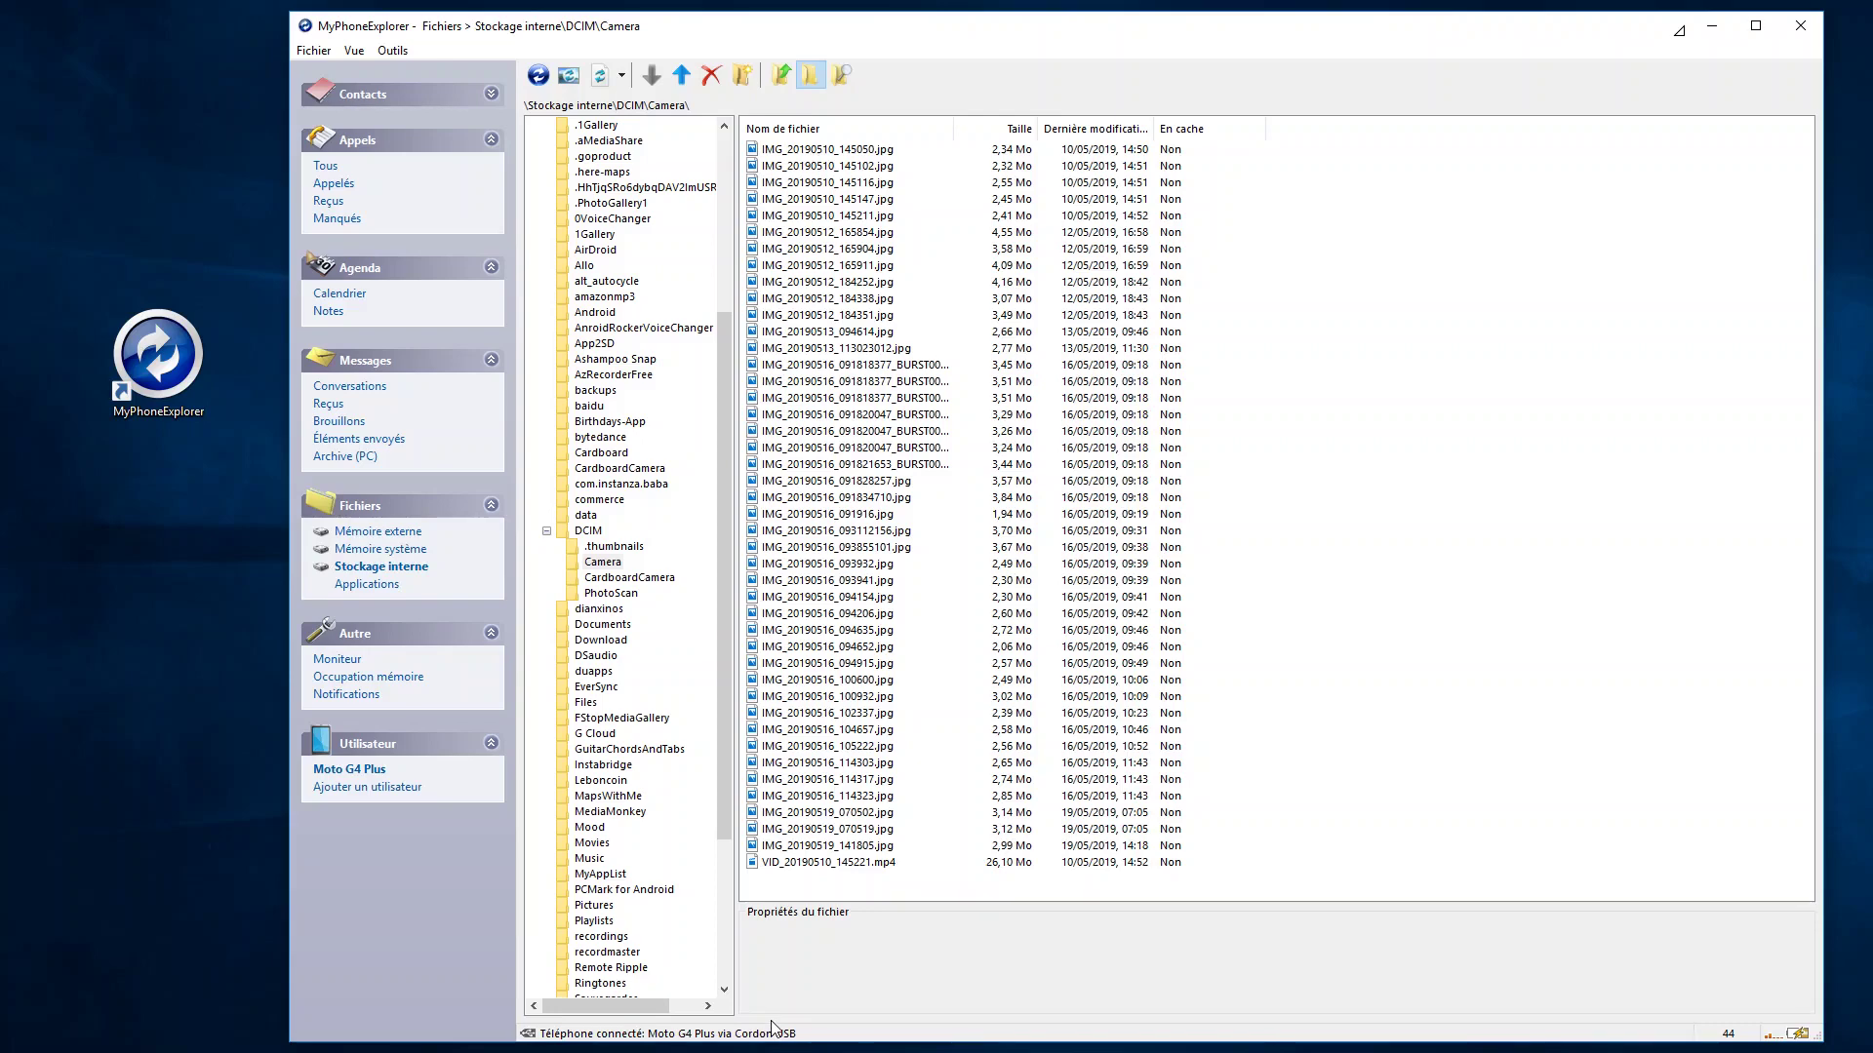
left_click(394, 51)
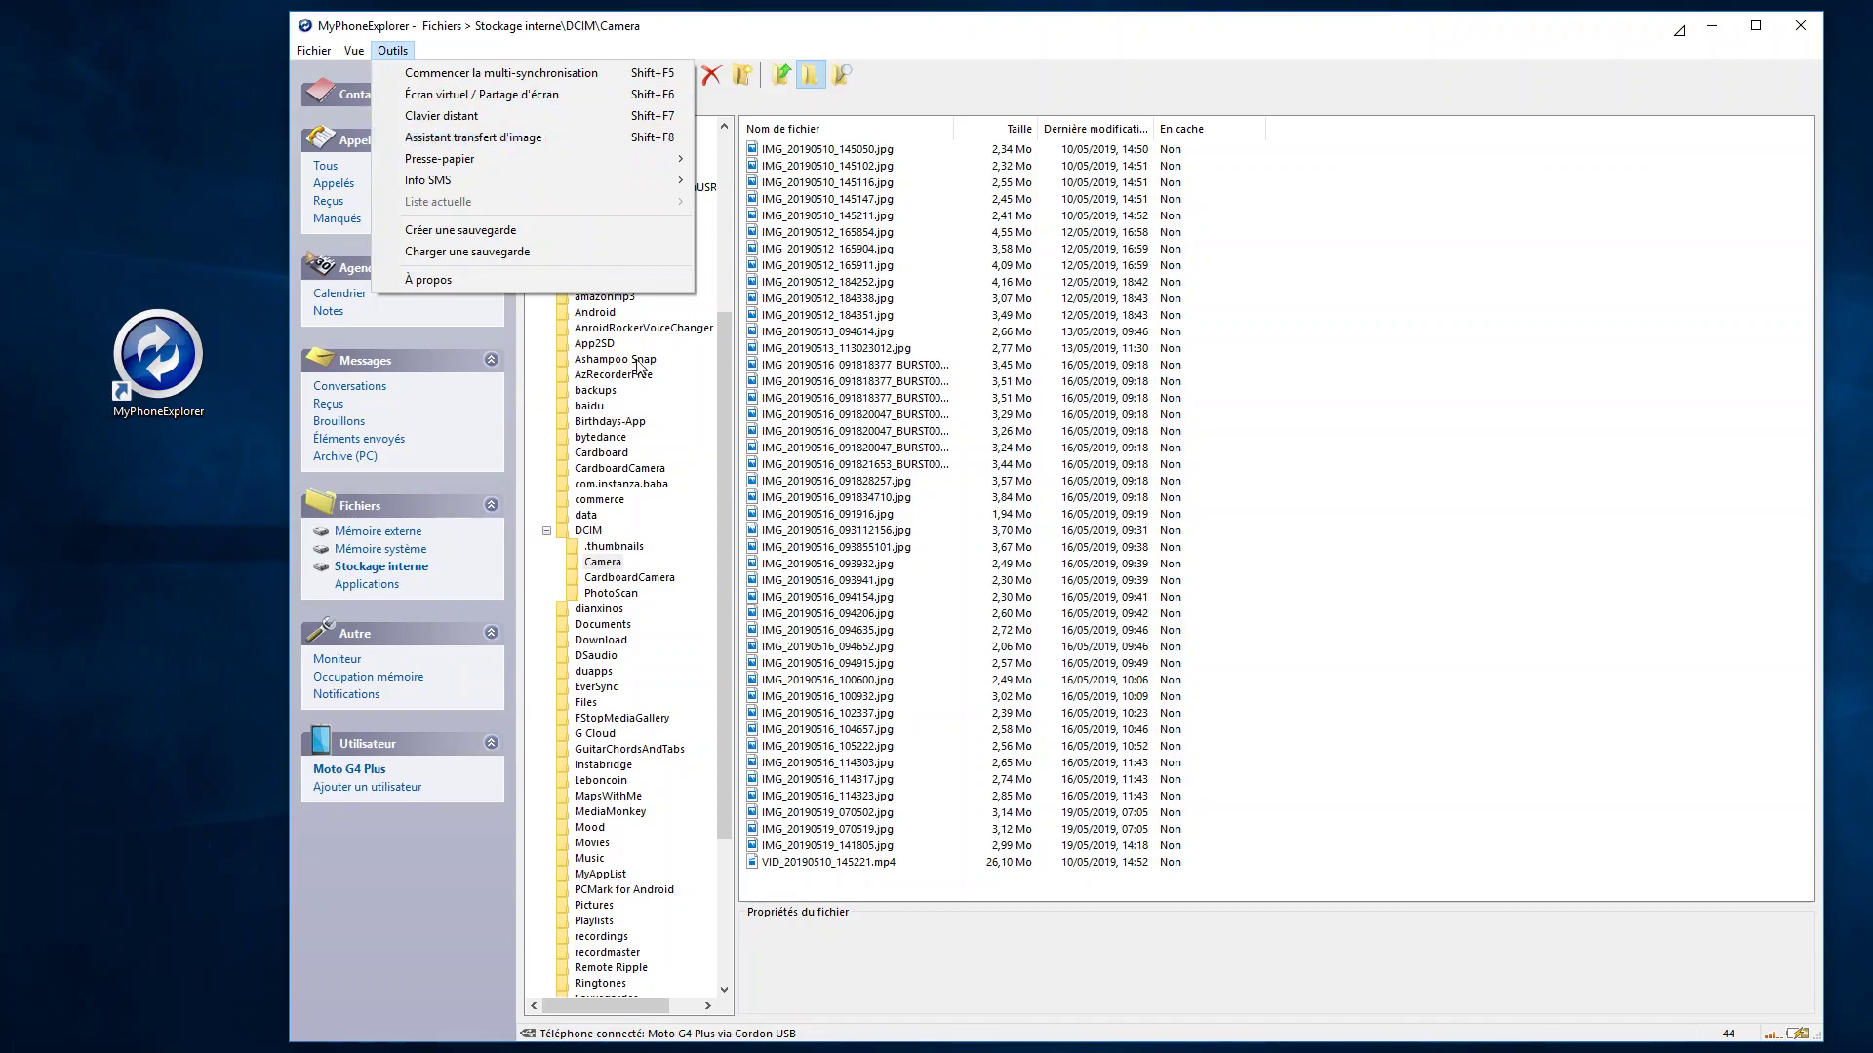
left_click(723, 544)
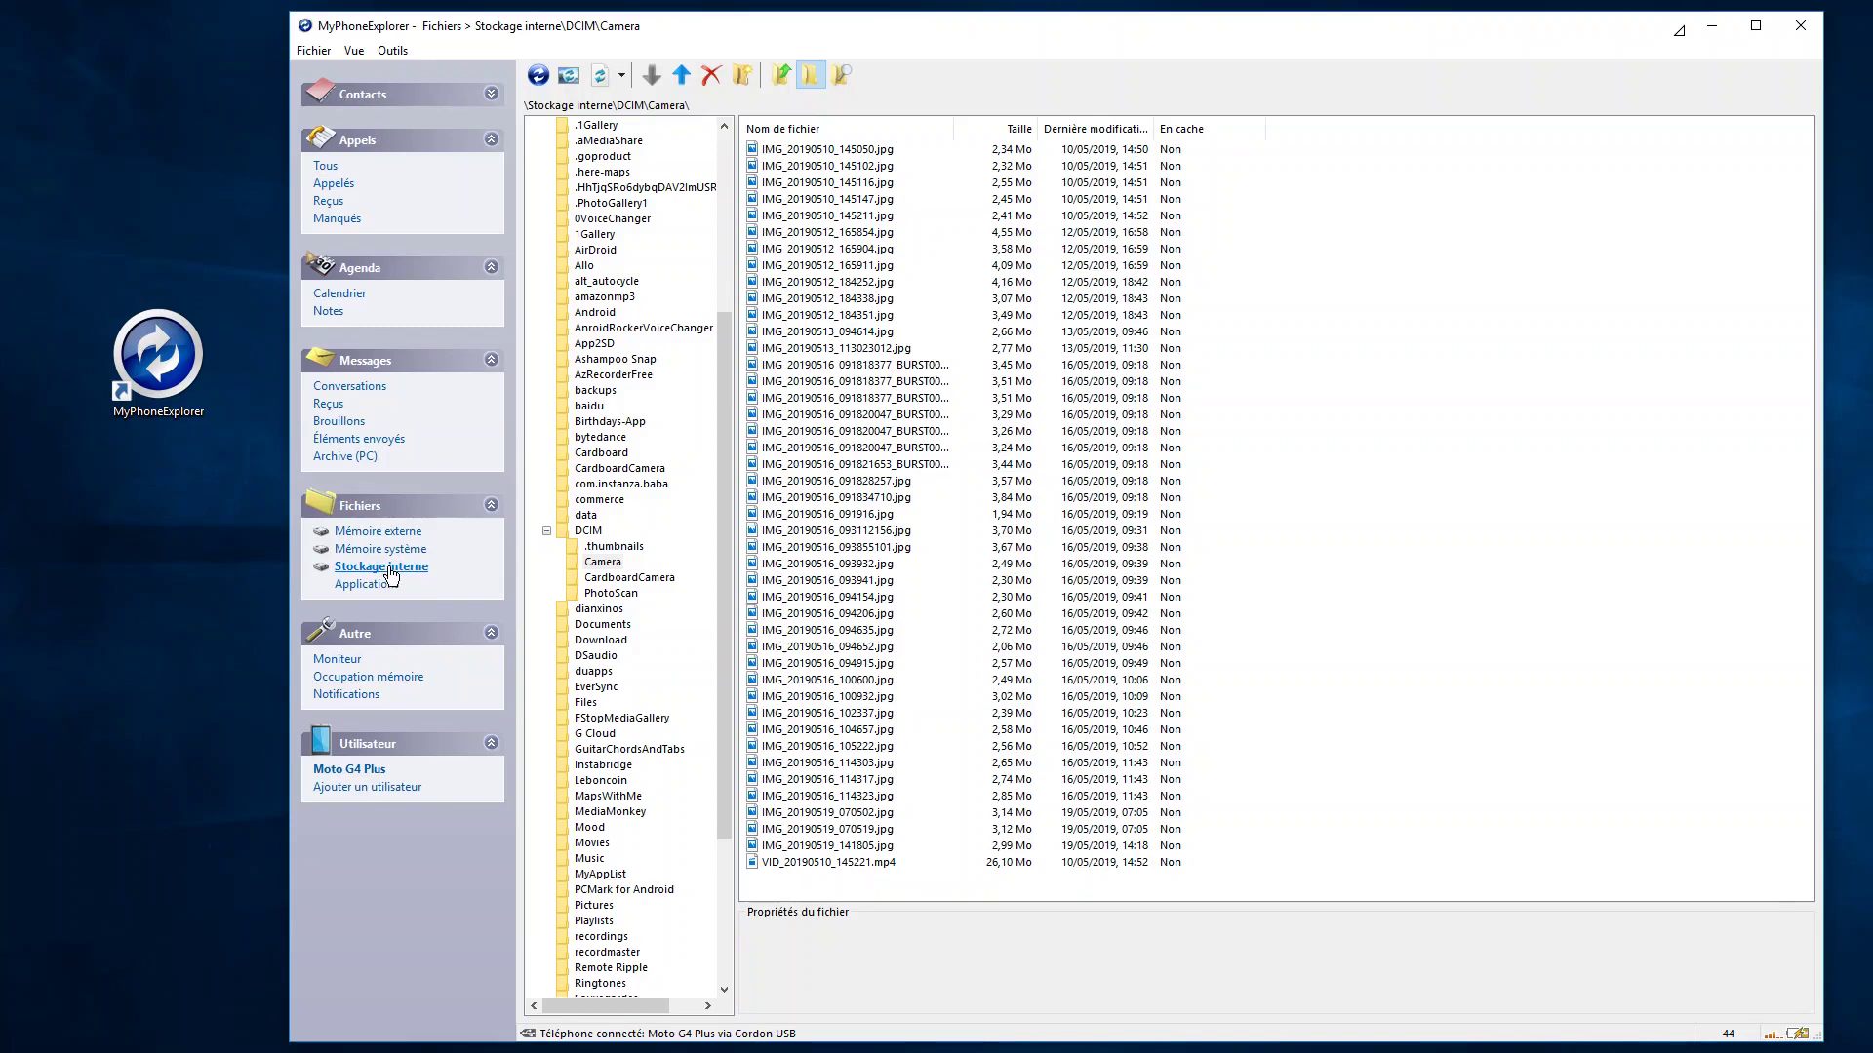
Show the DCIM Camera folder and examine the file actions available for the video VID_20190510_145221.mp4.
left_click(609, 564)
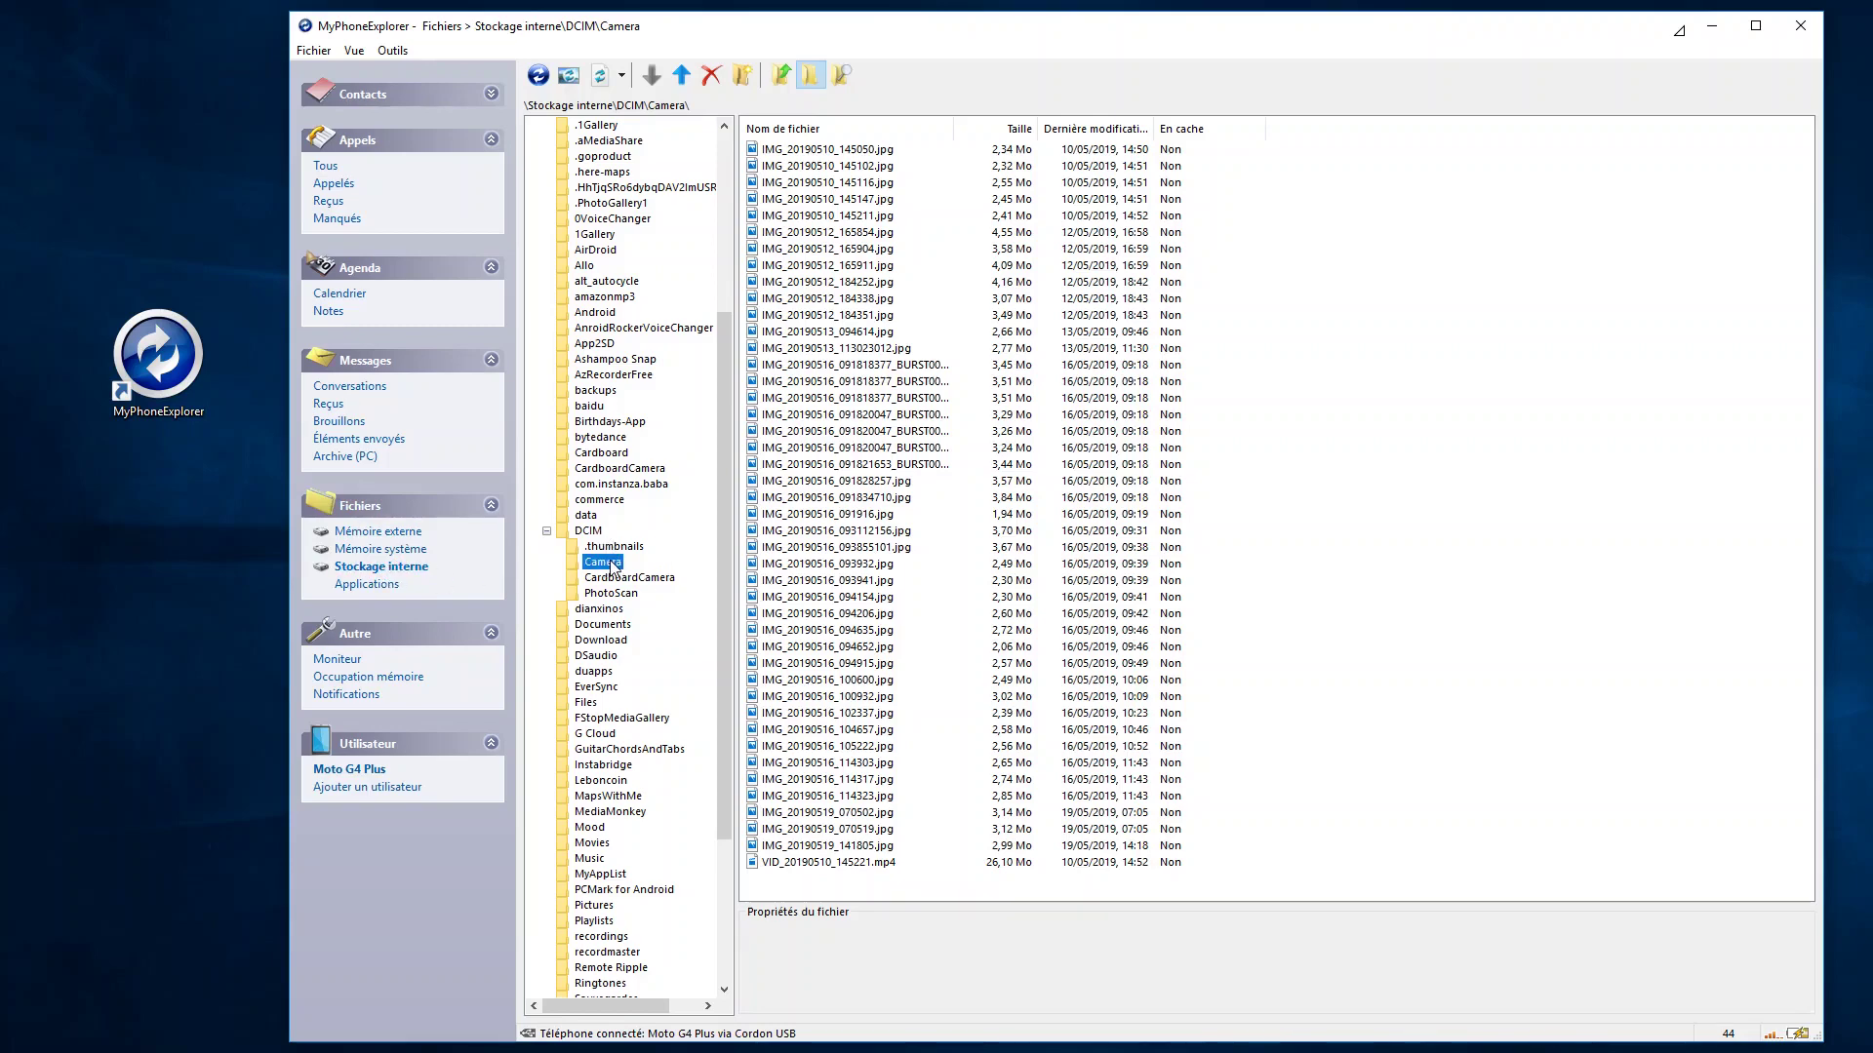
left_click(802, 864)
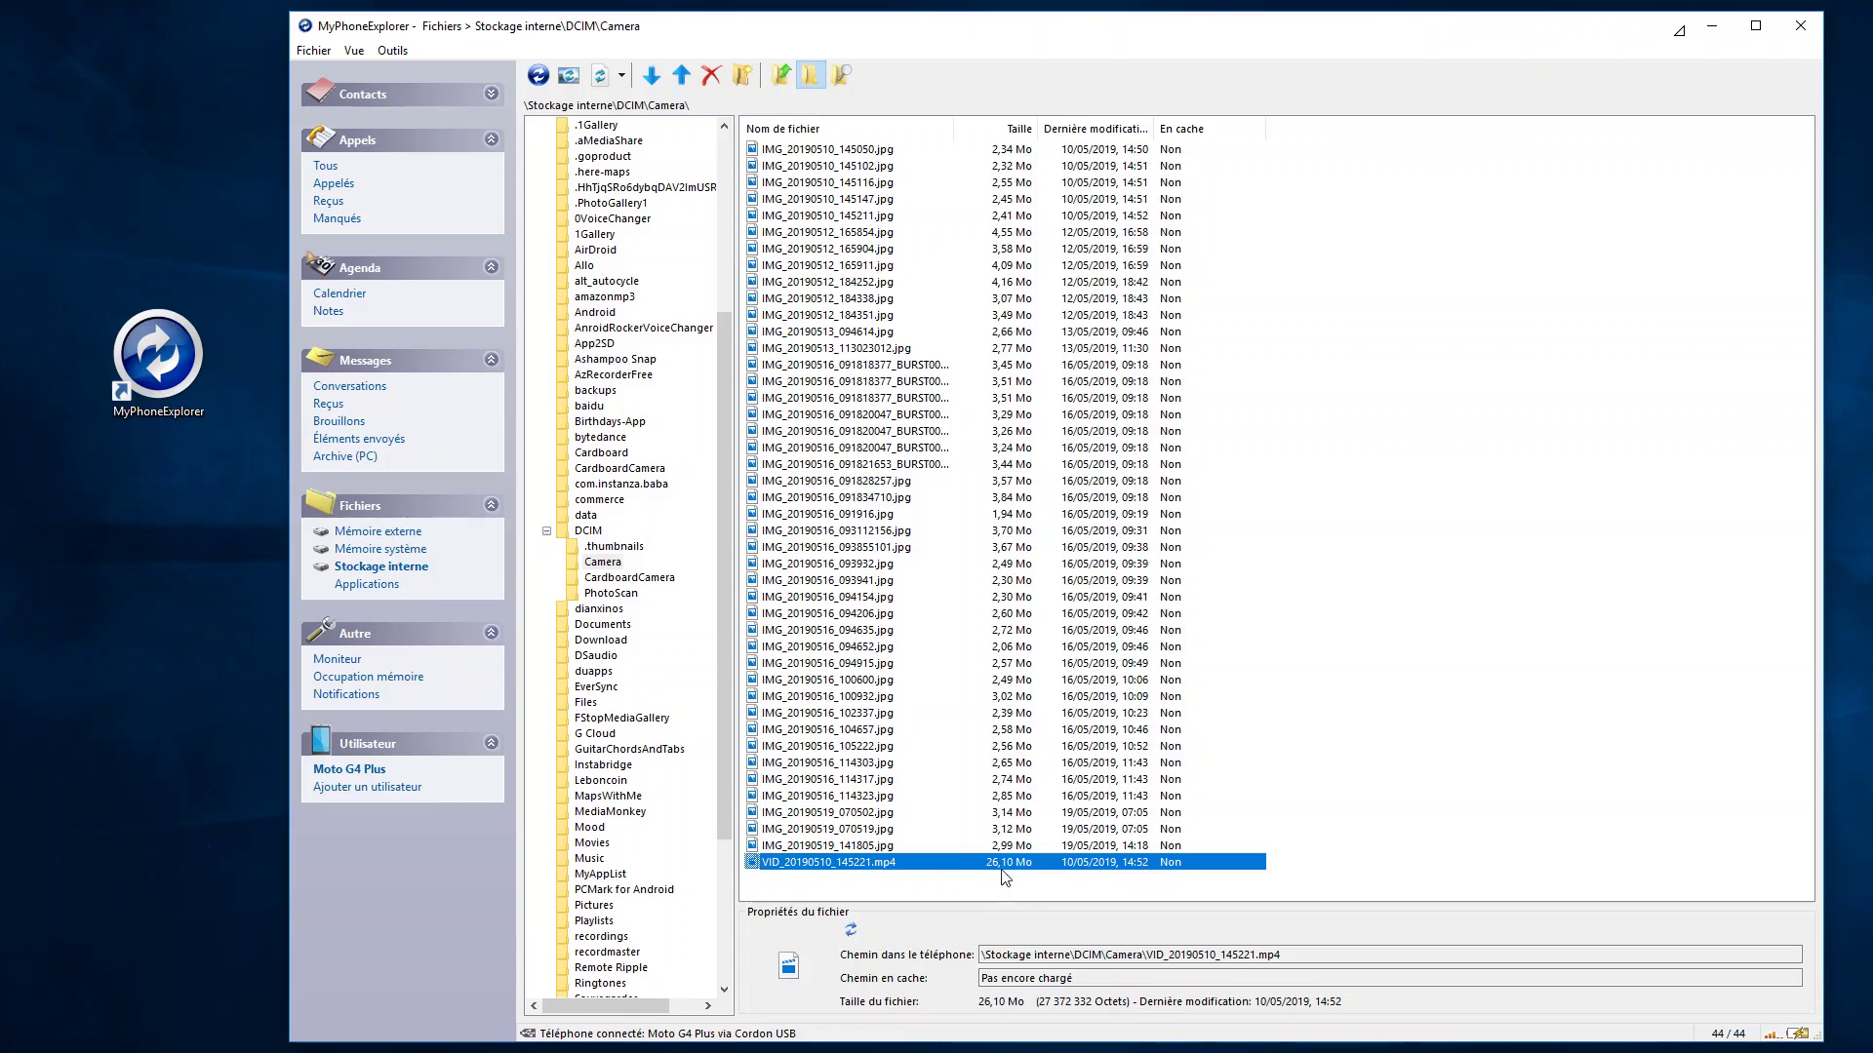
right_click(813, 866)
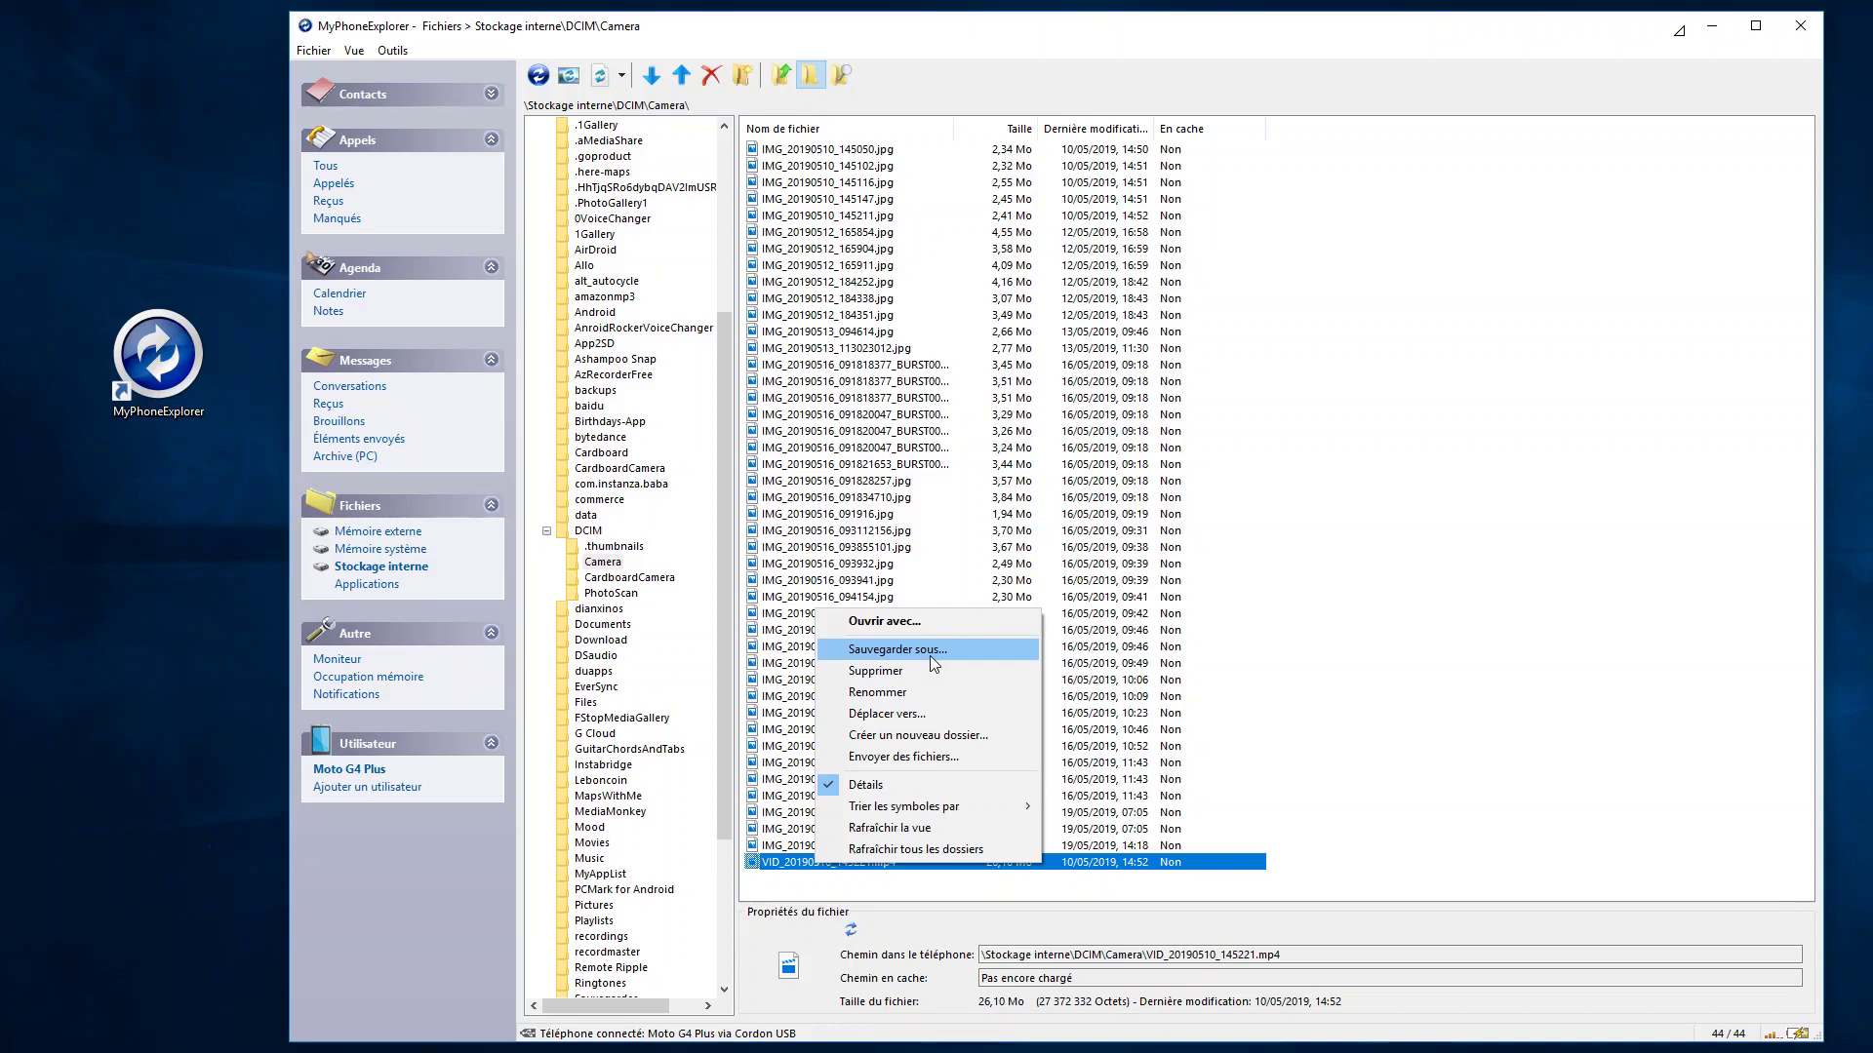
left_click(985, 886)
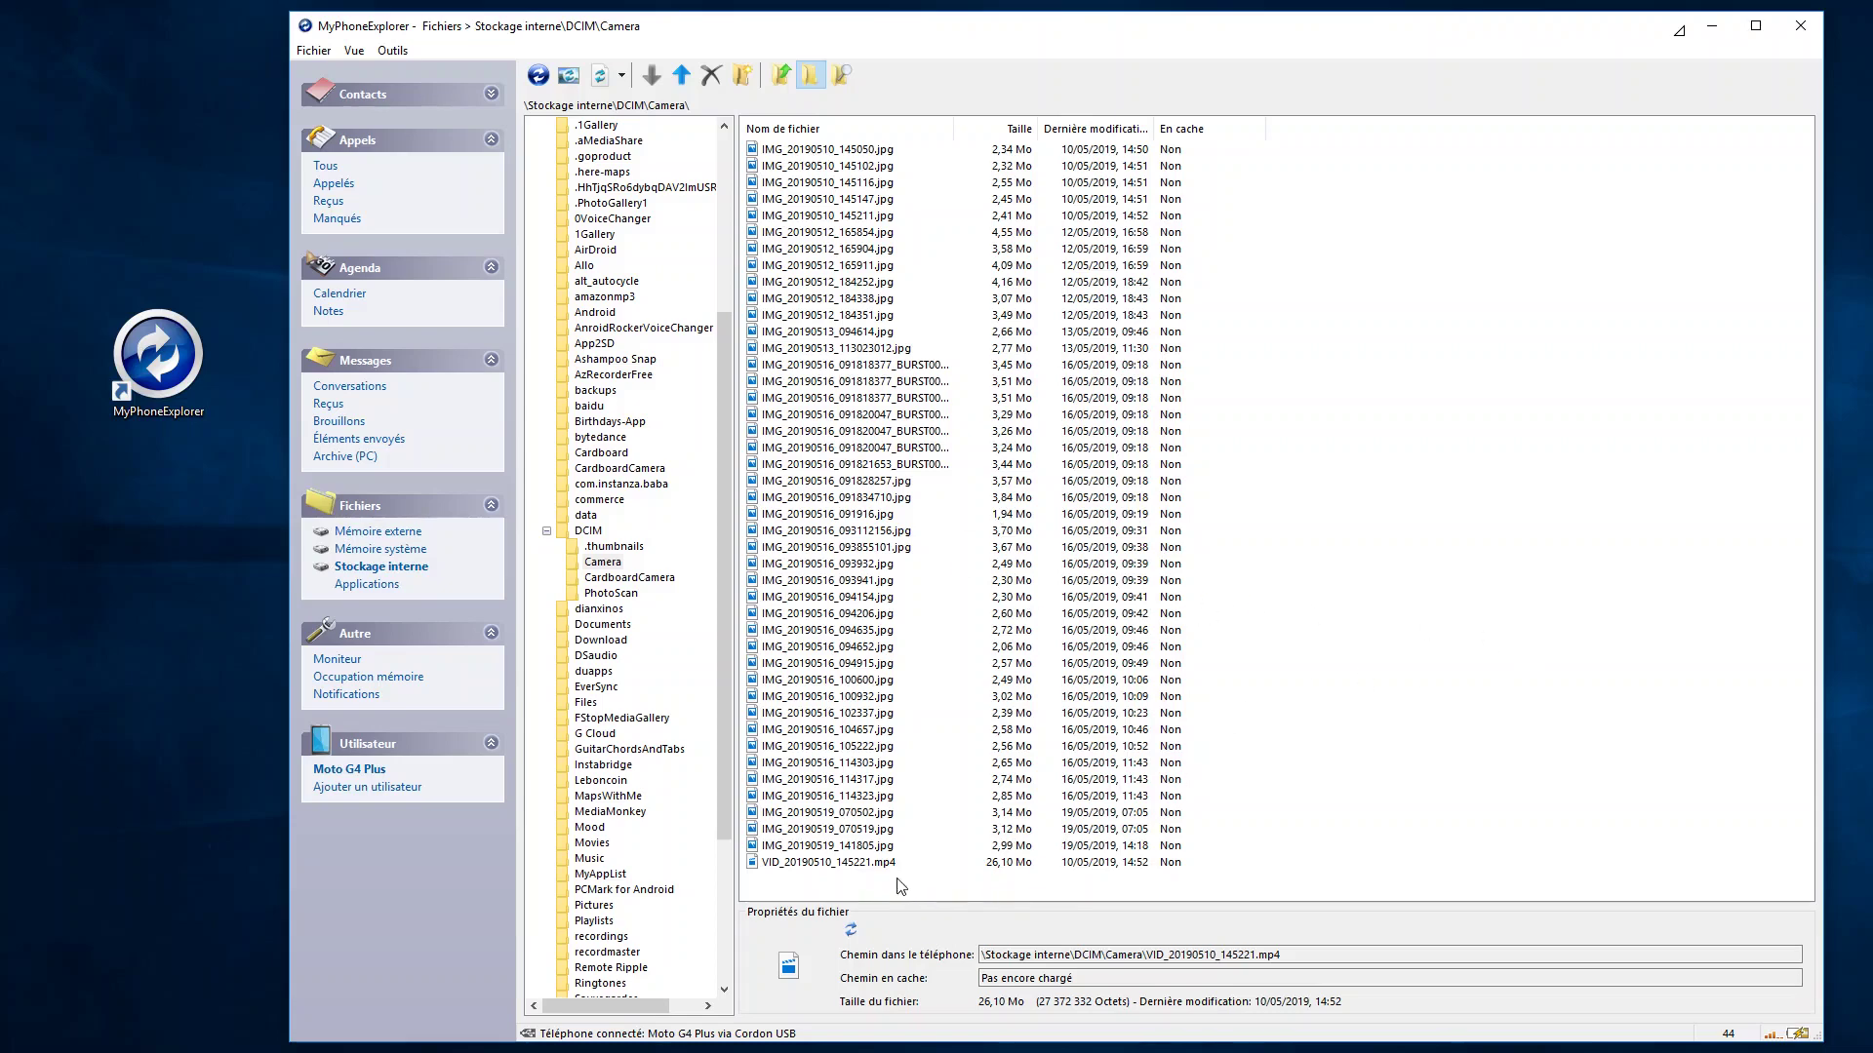
Examine the cache path in the file properties of VID_20190510_145221.mp4, and deselect the video.
left_click(819, 865)
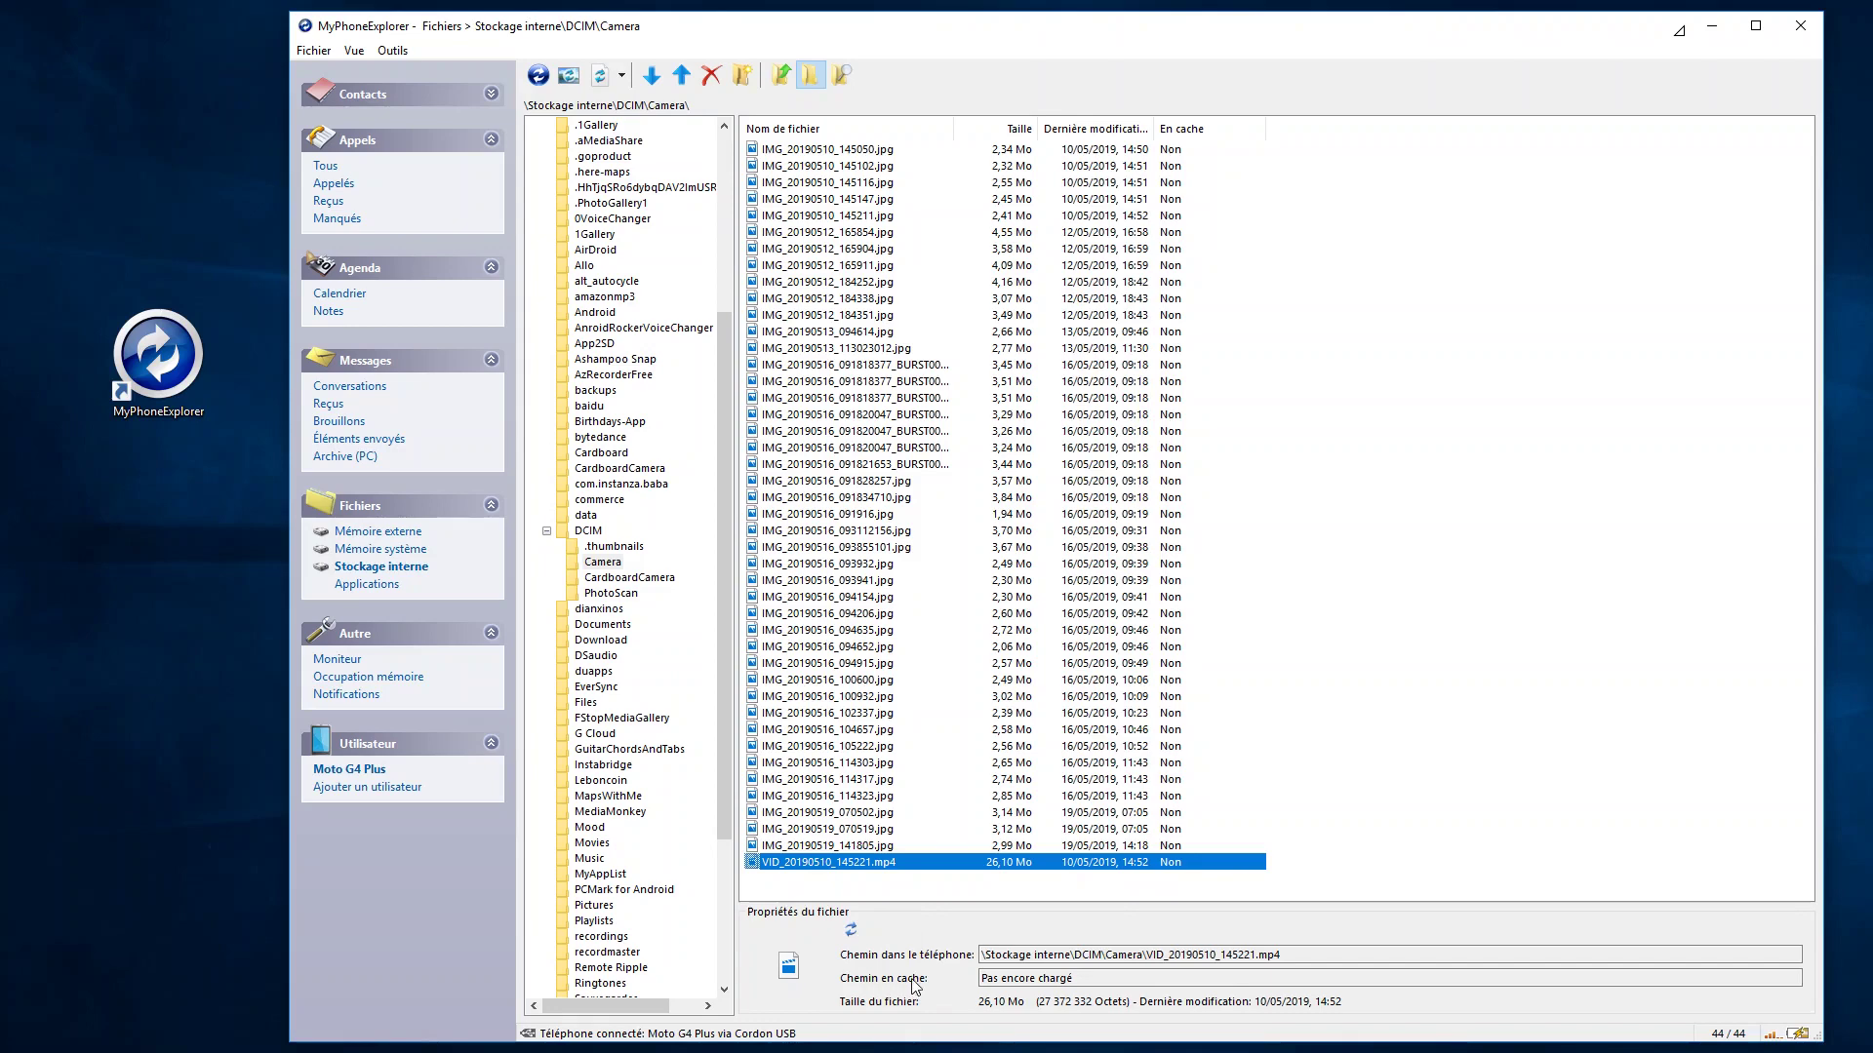
left_click_drag(1006, 981, 1074, 980)
left_click(1073, 981)
left_click(1073, 980)
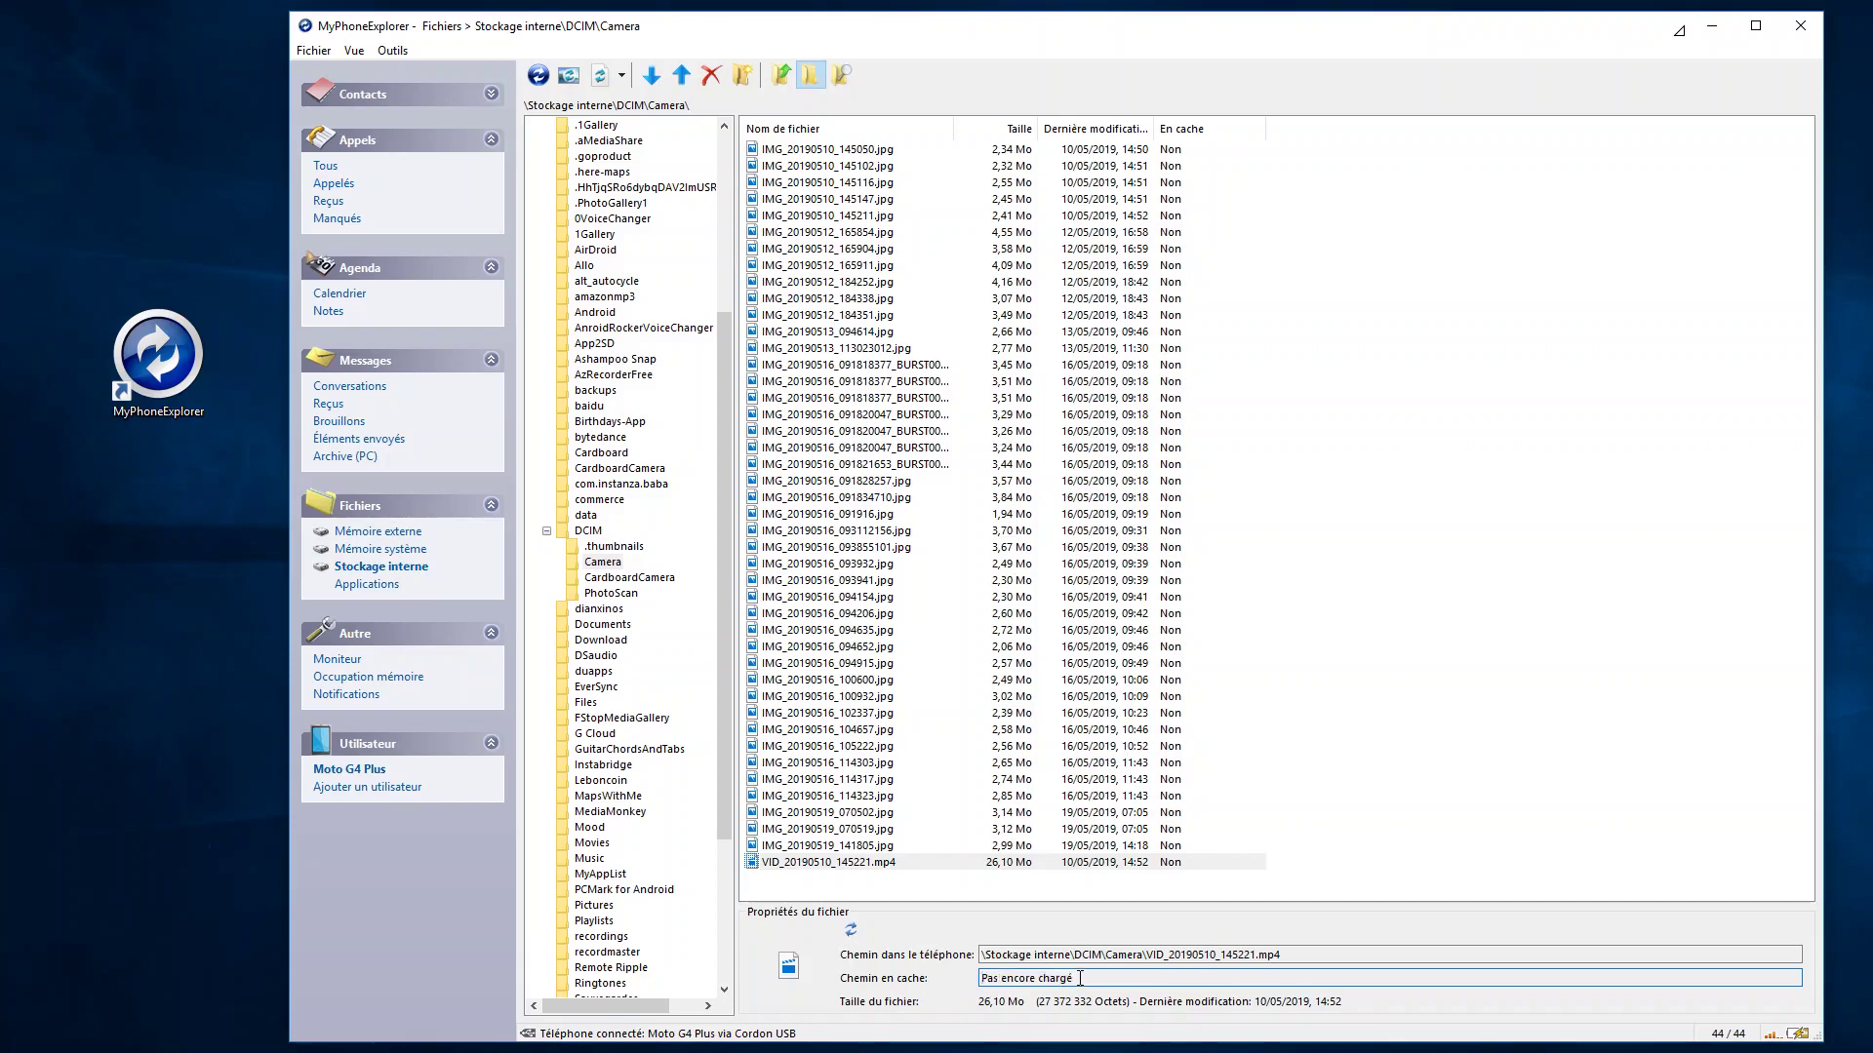
left_click(832, 865)
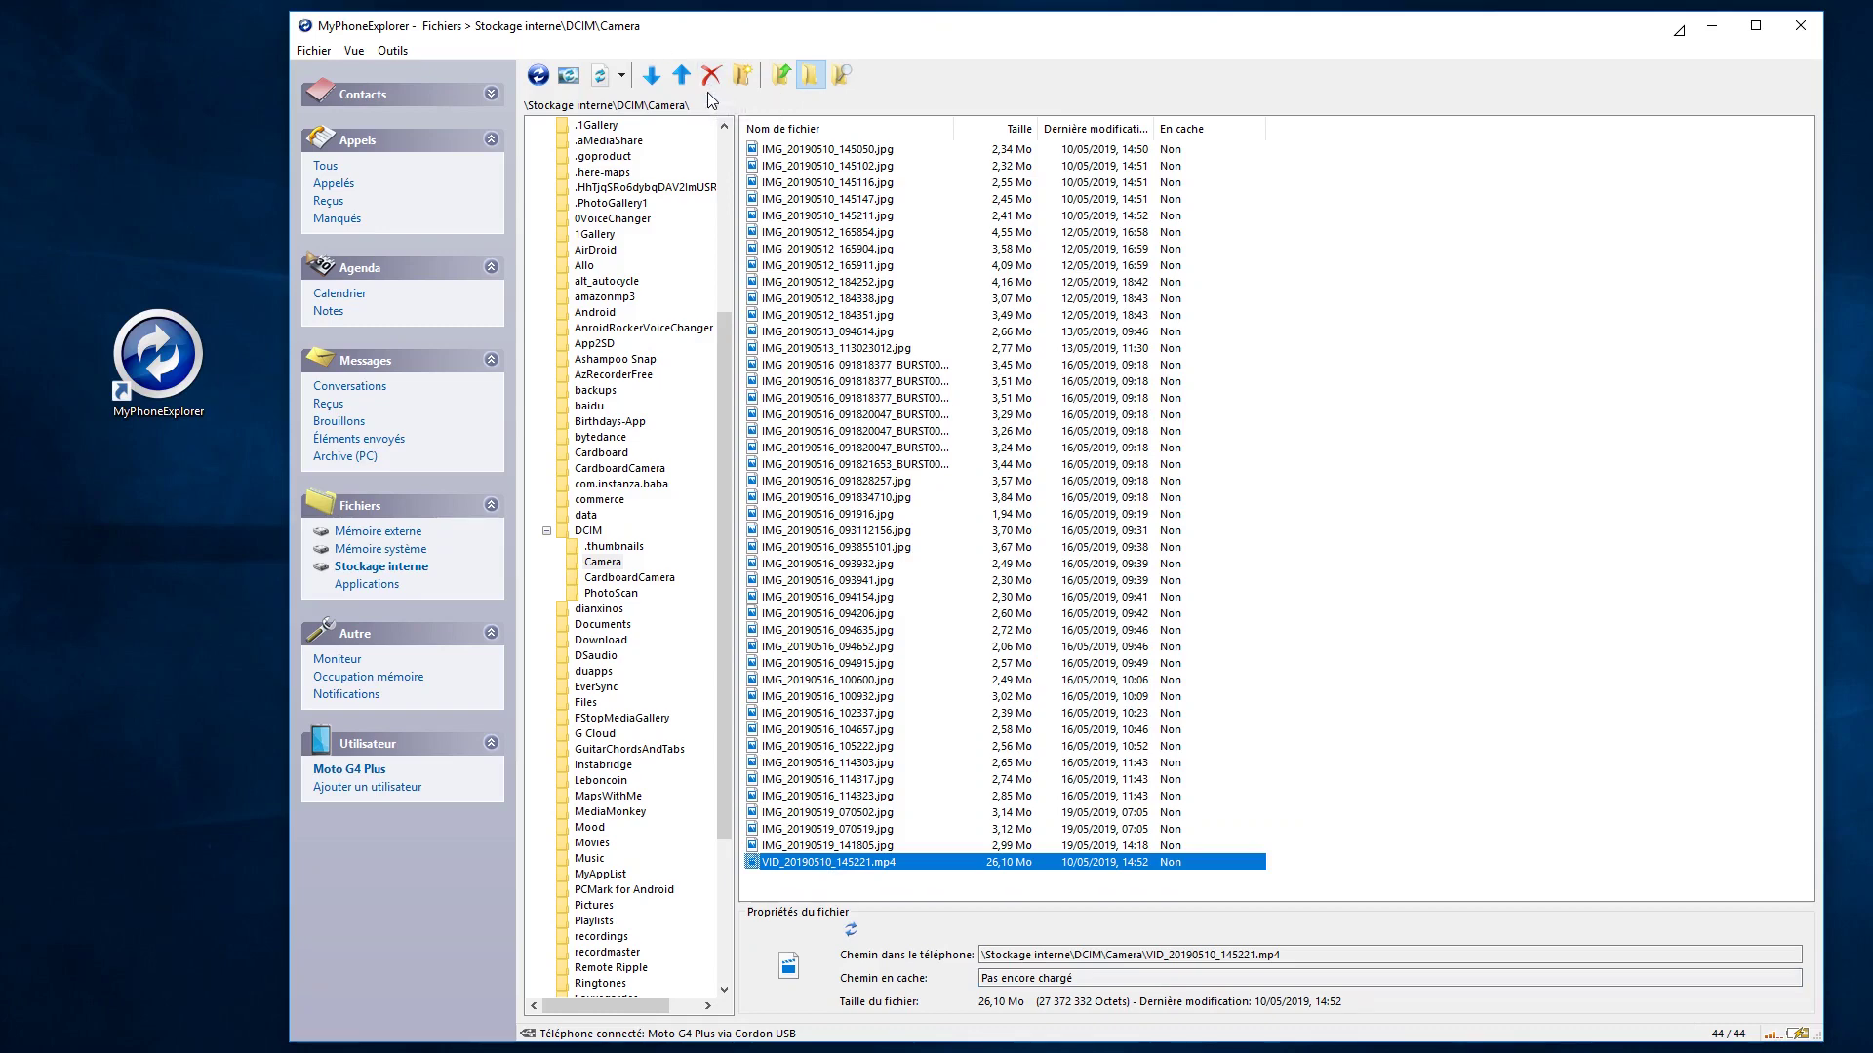
left_click(925, 895)
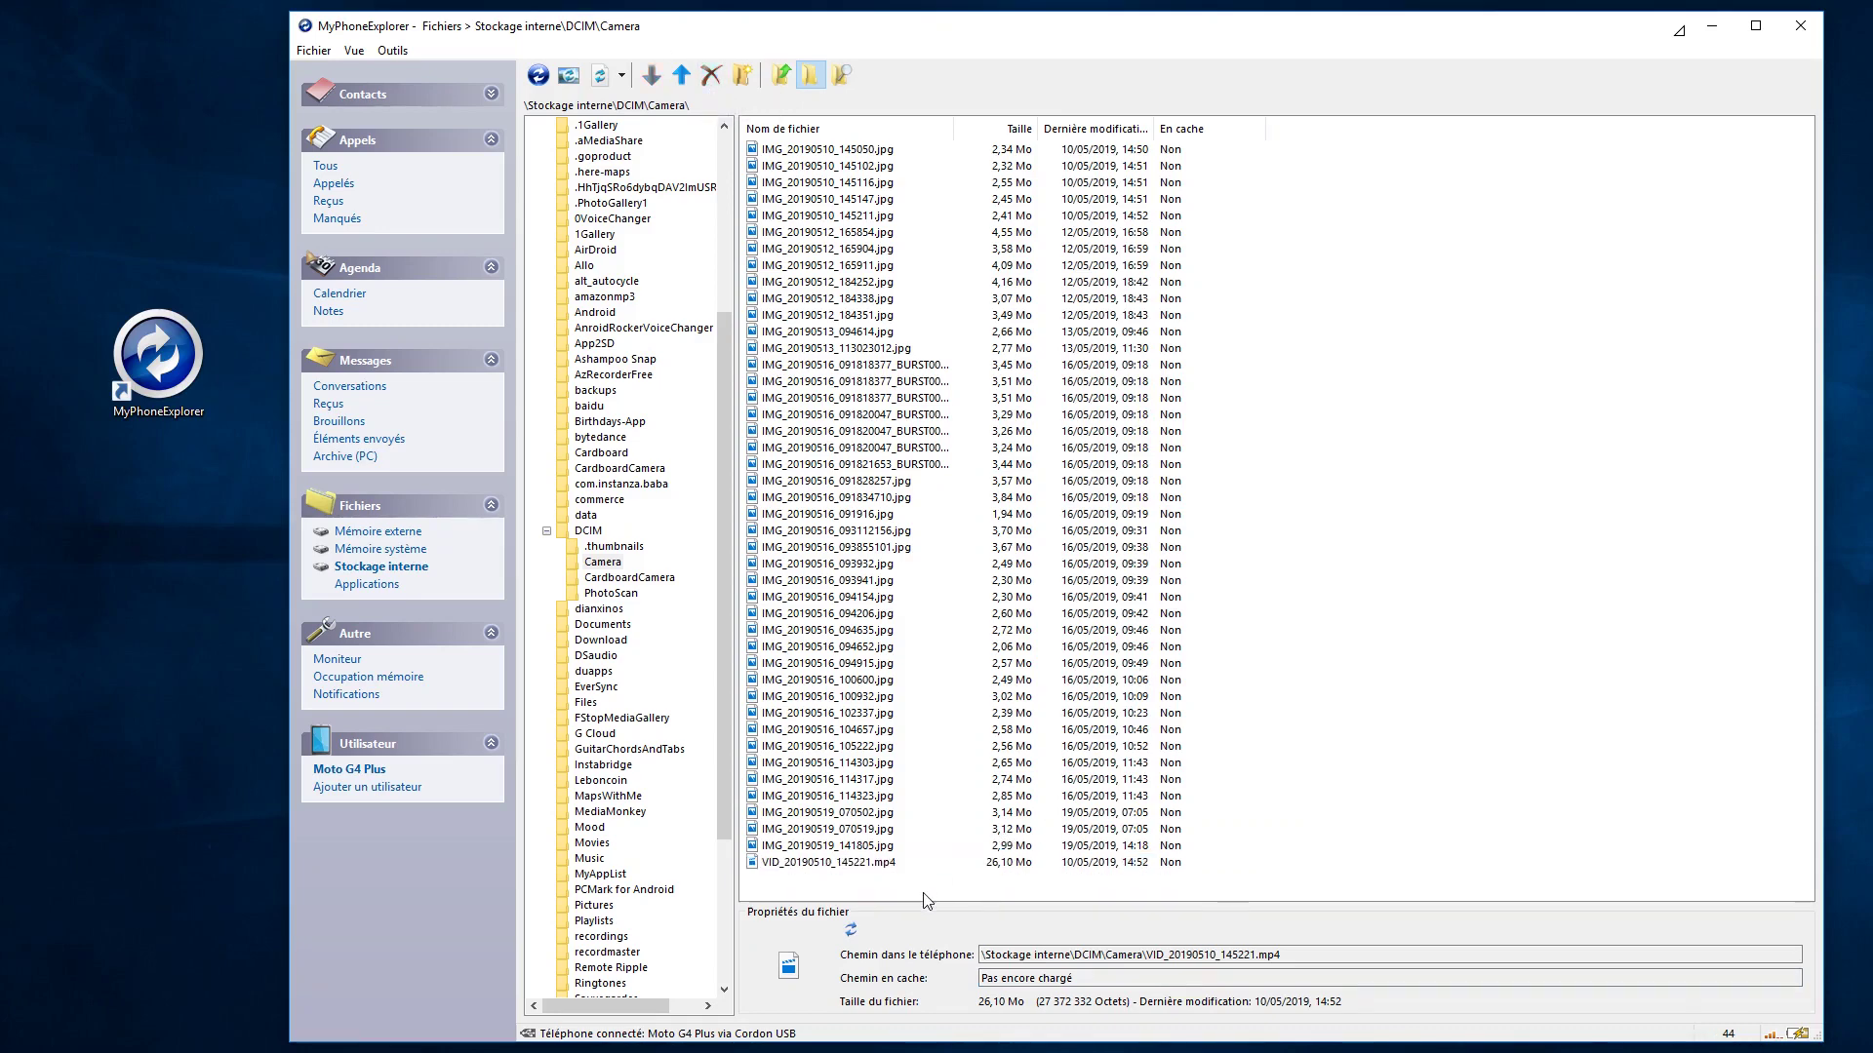